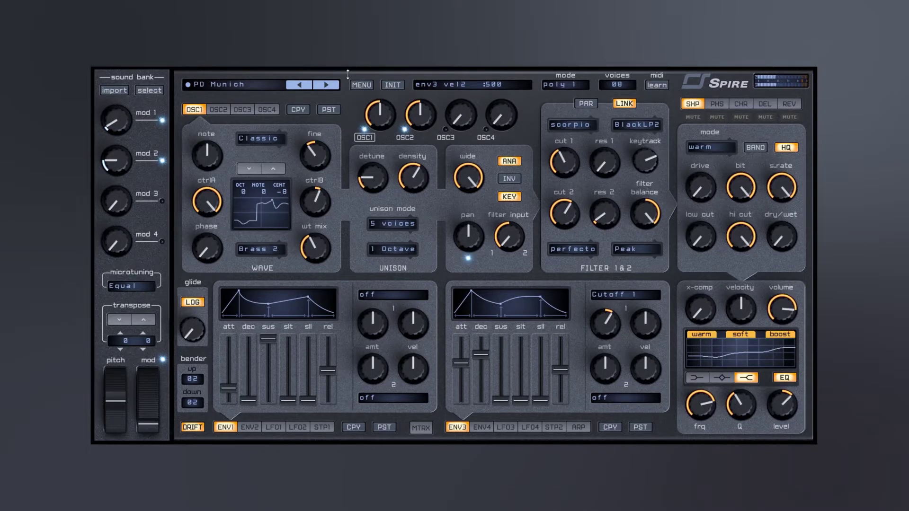
Switch to the factory8 bank, loading PL Anjuna Pluck in place of PD Munich
left_click(239, 85)
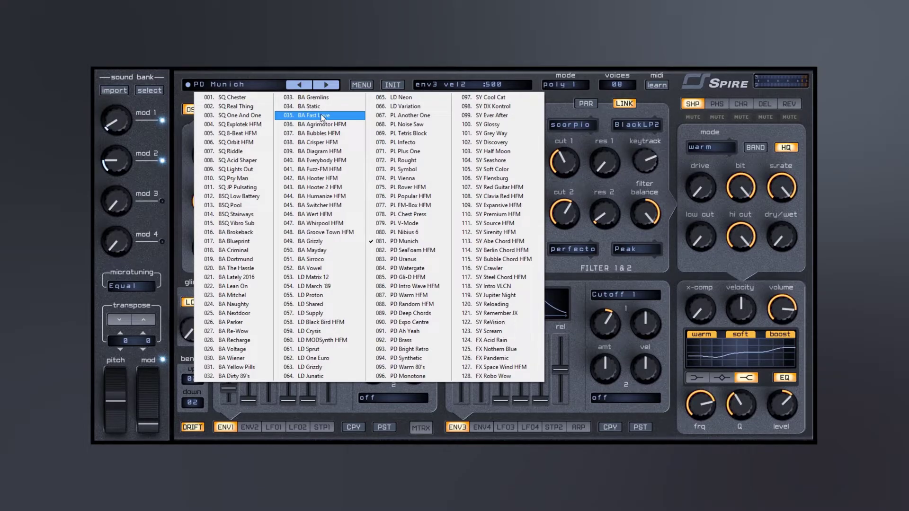
left_click(353, 72)
left_click(361, 85)
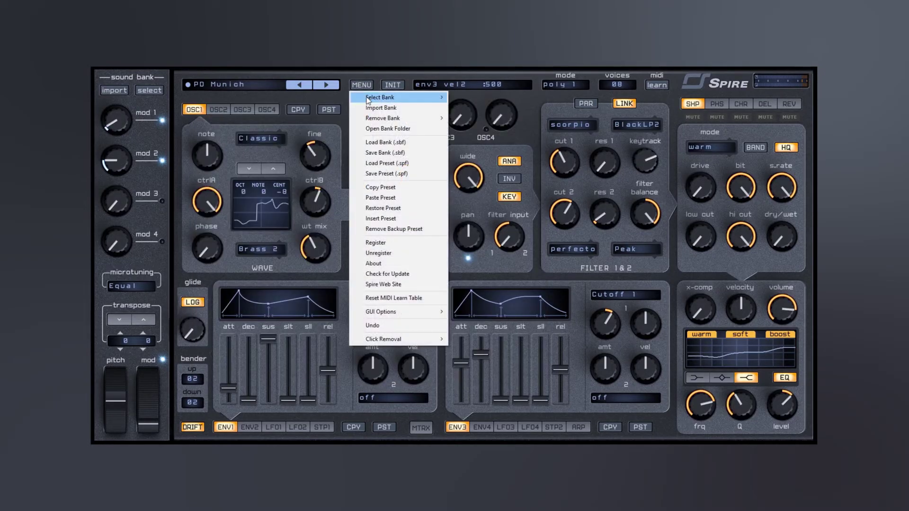
mouse_move(370, 98)
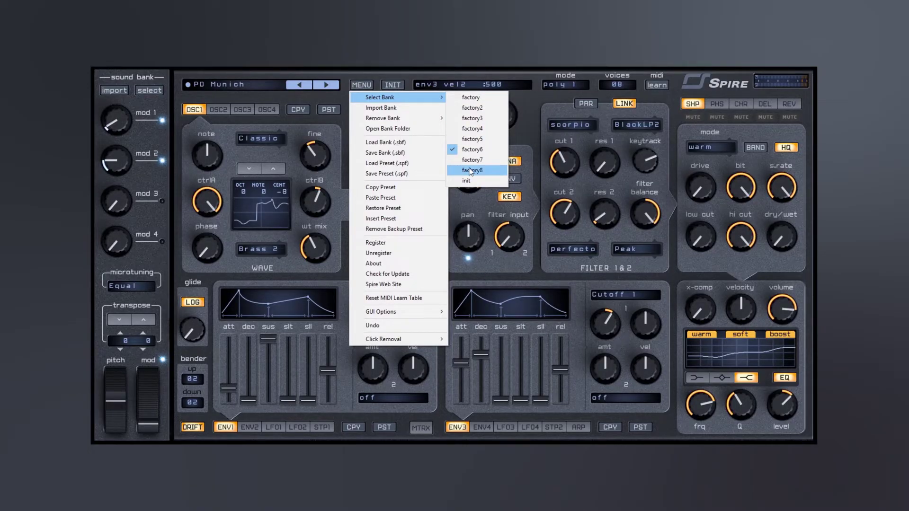
left_click(472, 117)
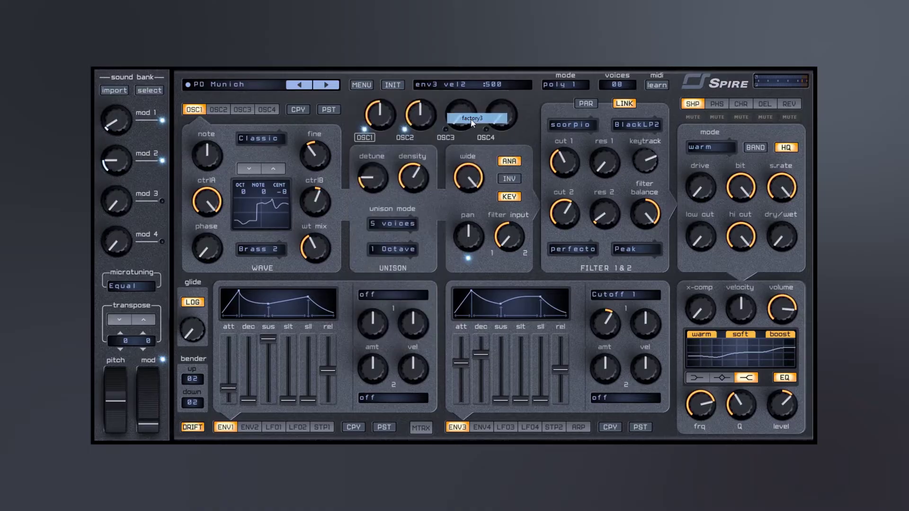
Load PD Classic IPM, then step forward through the presets to PD PolySynth HJ (073)
left_click(221, 87)
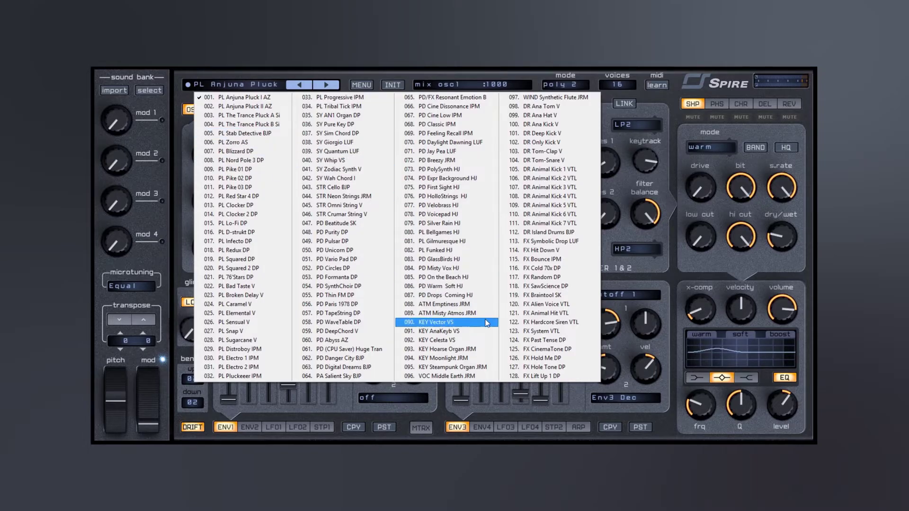
left_click(427, 125)
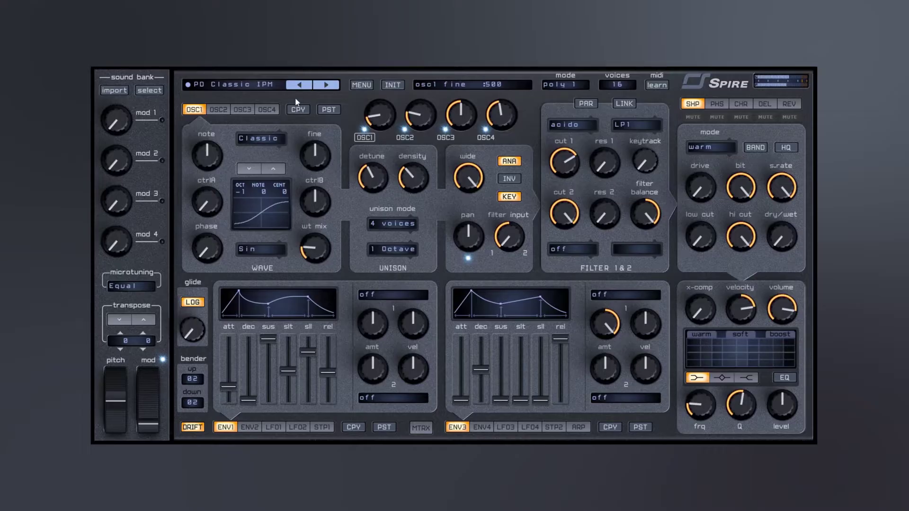
left_click(320, 85)
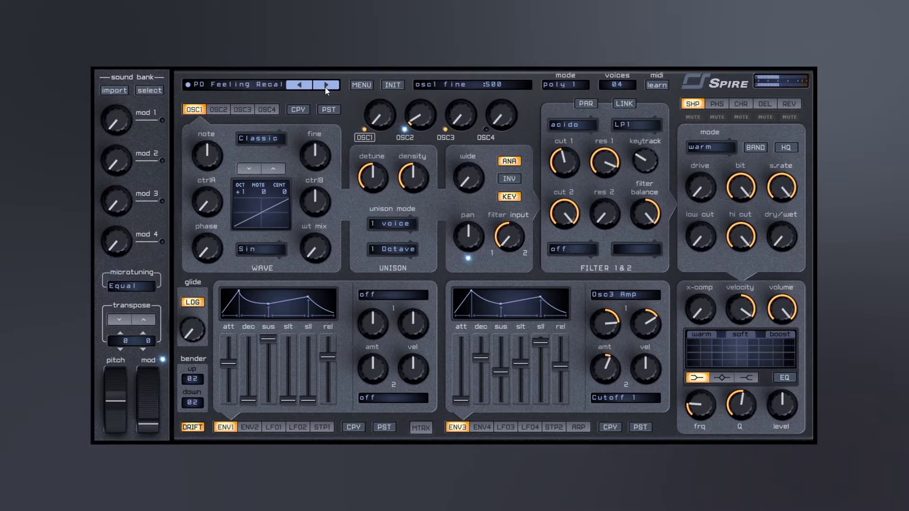
left_click(324, 86)
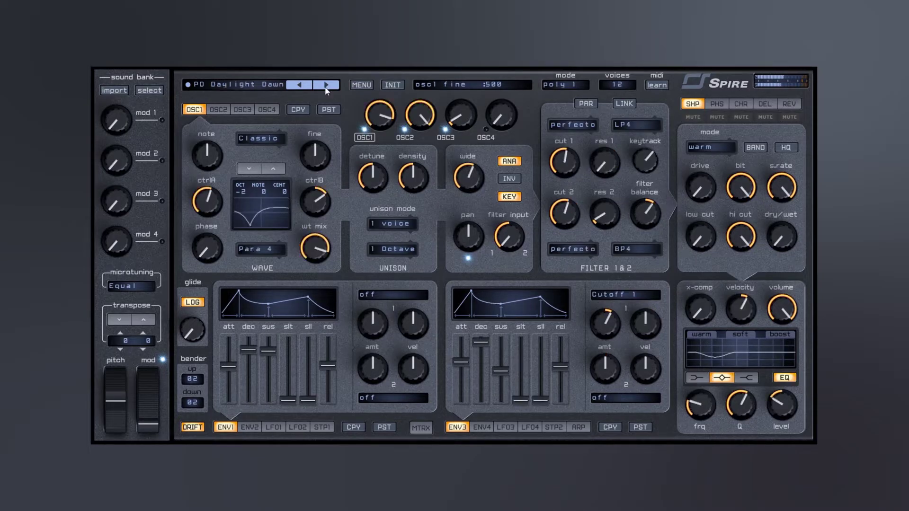
left_click(324, 86)
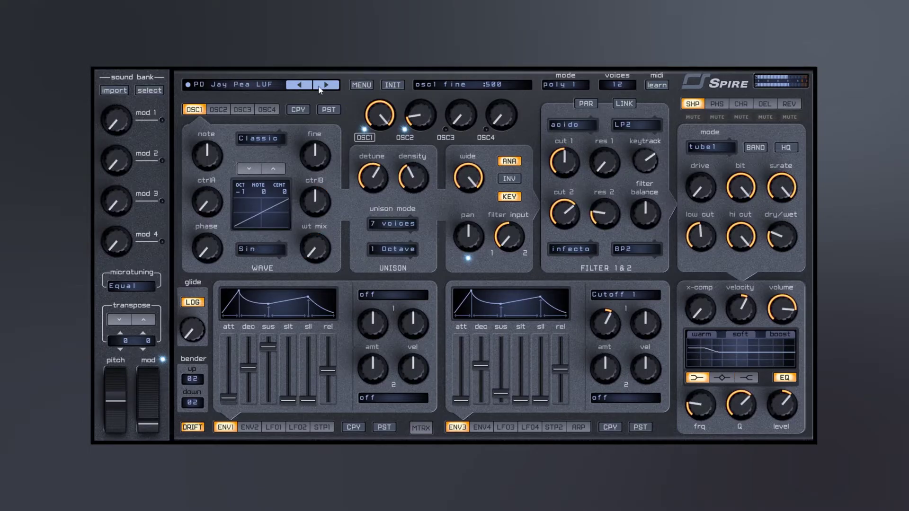
left_click(325, 86)
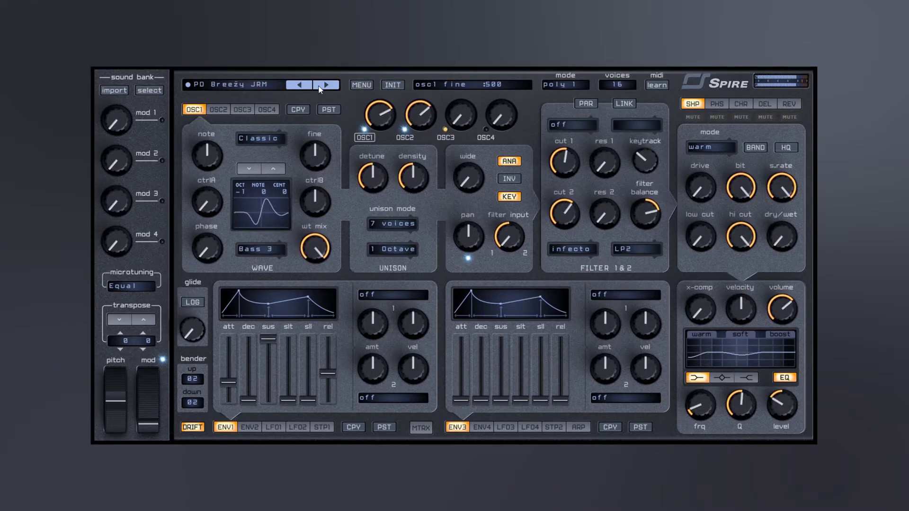
left_click(325, 86)
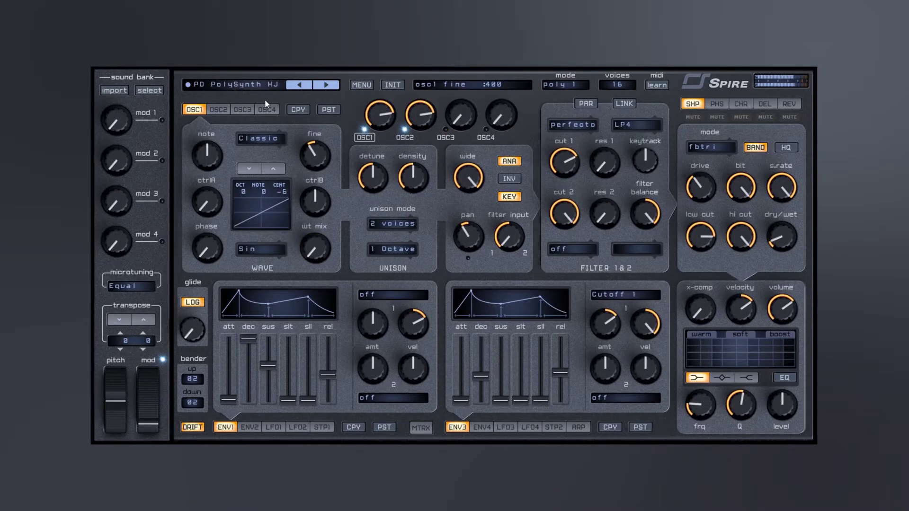
left_click(260, 84)
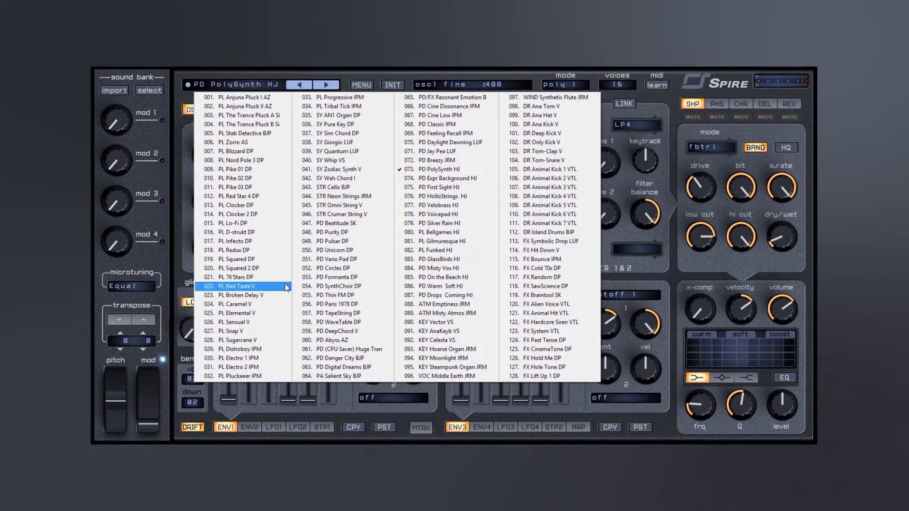
Load another factory bank, pick SQ Real Thing, then step forward to SQ One And One (003)
left_click(358, 87)
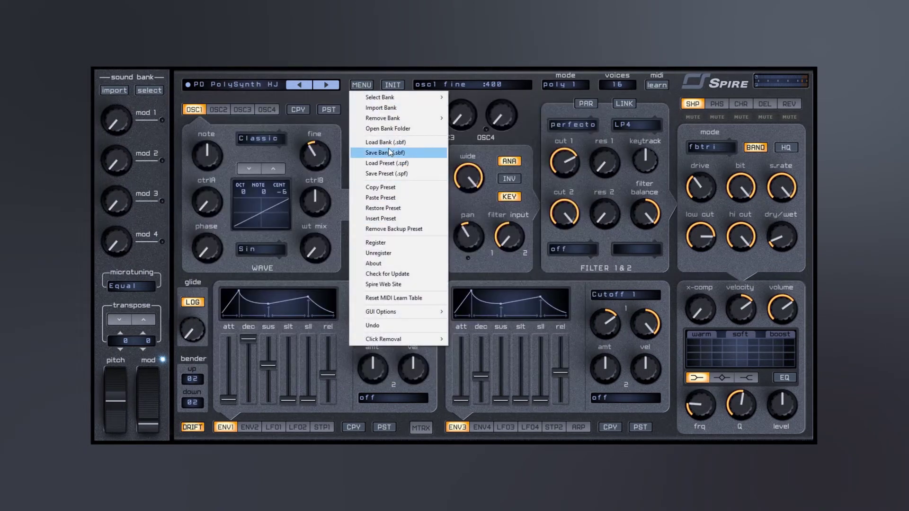
mouse_move(382, 98)
left_click(472, 149)
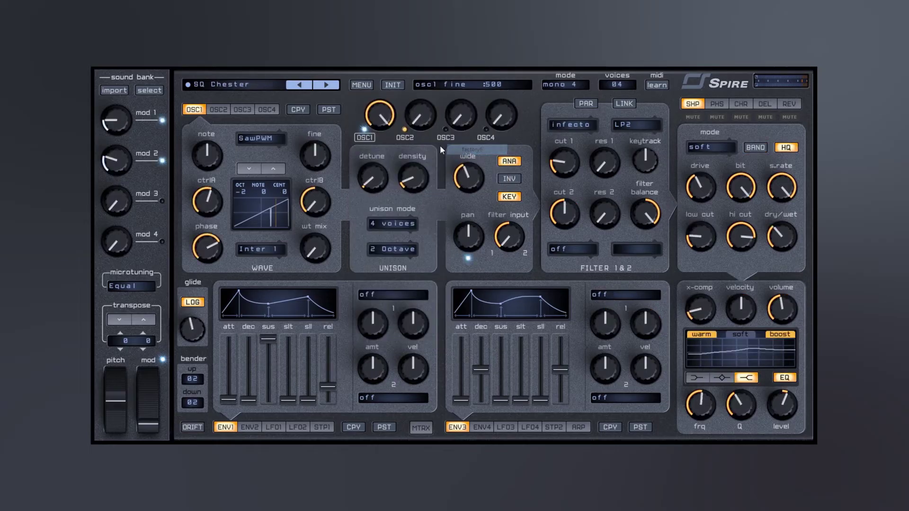
left_click(223, 86)
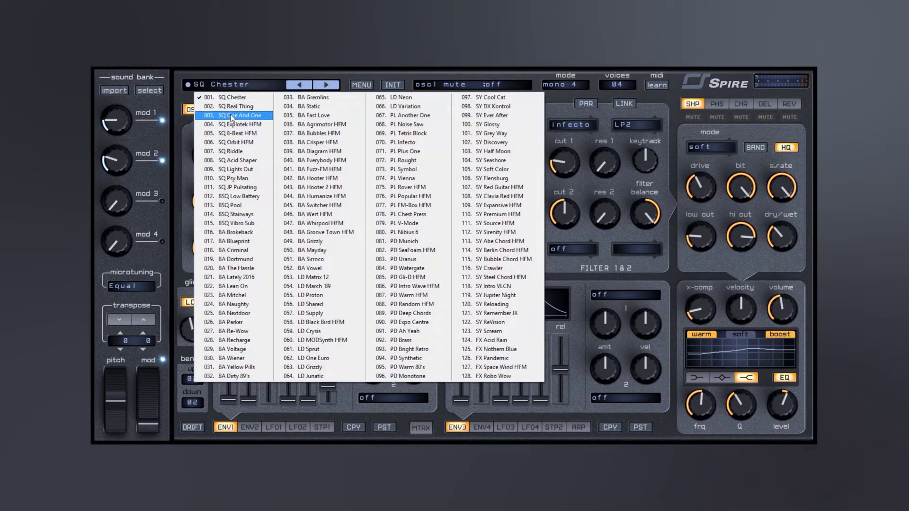
left_click(231, 107)
left_click(325, 86)
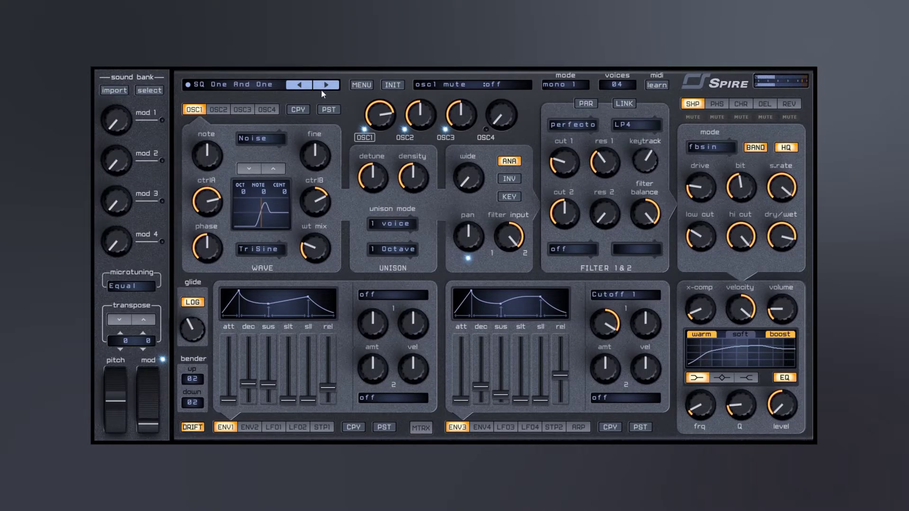
Show the STP1 step sequencer on the left and the ARP arpeggiator on the right
left_click(324, 427)
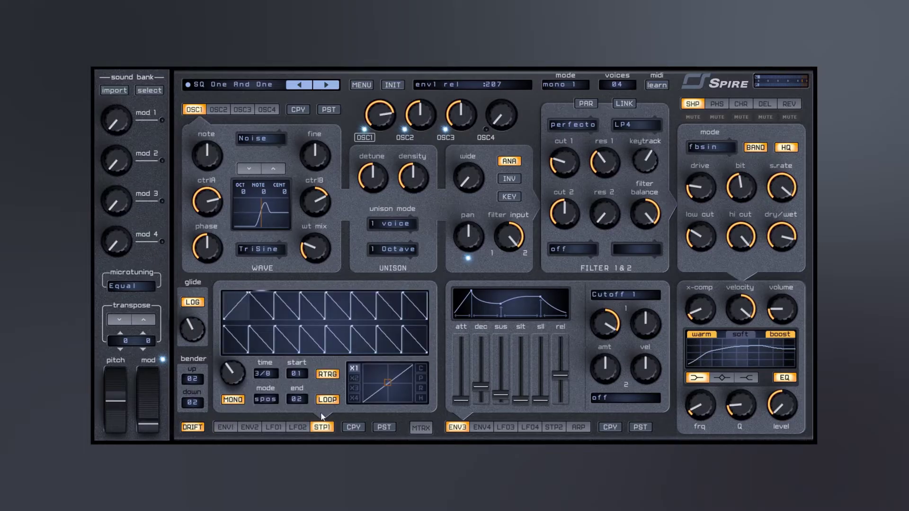
left_click(578, 427)
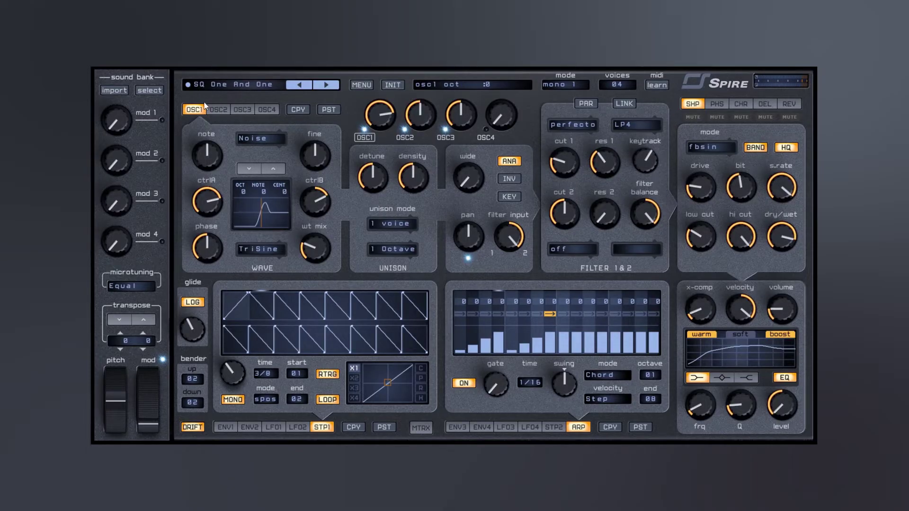
Look through oscillators 2–4, then set oscillator 1 to the Classic type
left_click(224, 109)
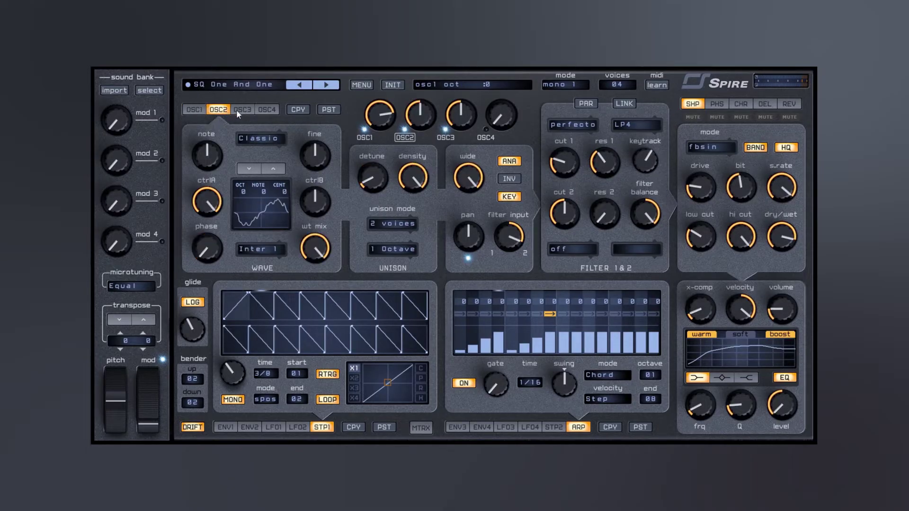
left_click(238, 110)
left_click(266, 110)
left_click(194, 109)
left_click(248, 138)
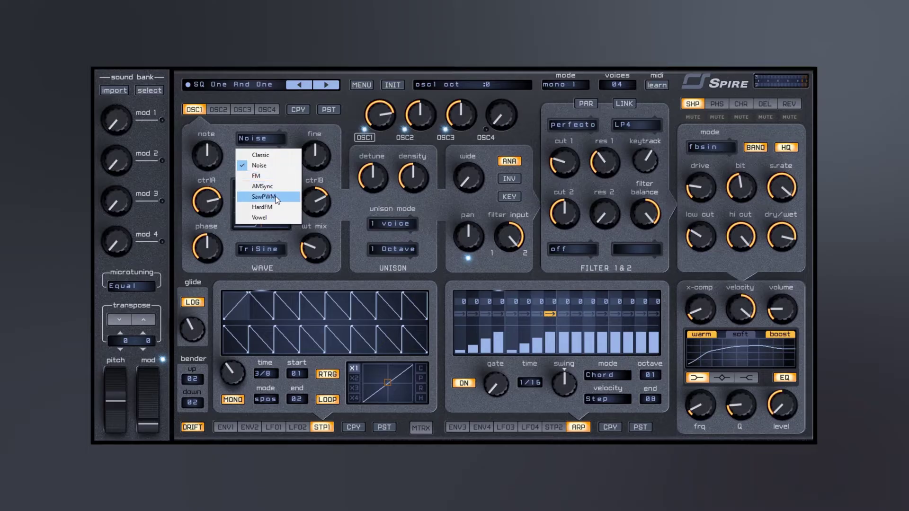
left_click(268, 156)
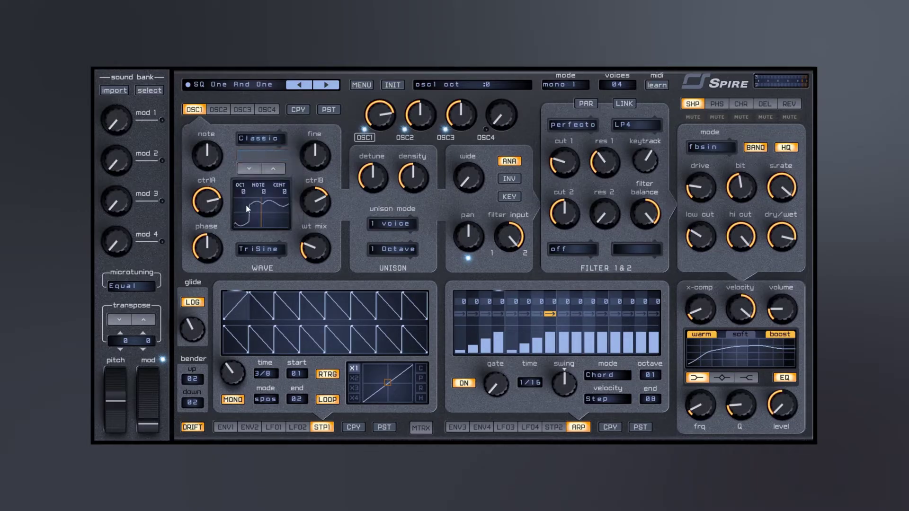
Give oscillator 1 the Guitar 1 wavetable with wavetable mix around 350
left_click(247, 248)
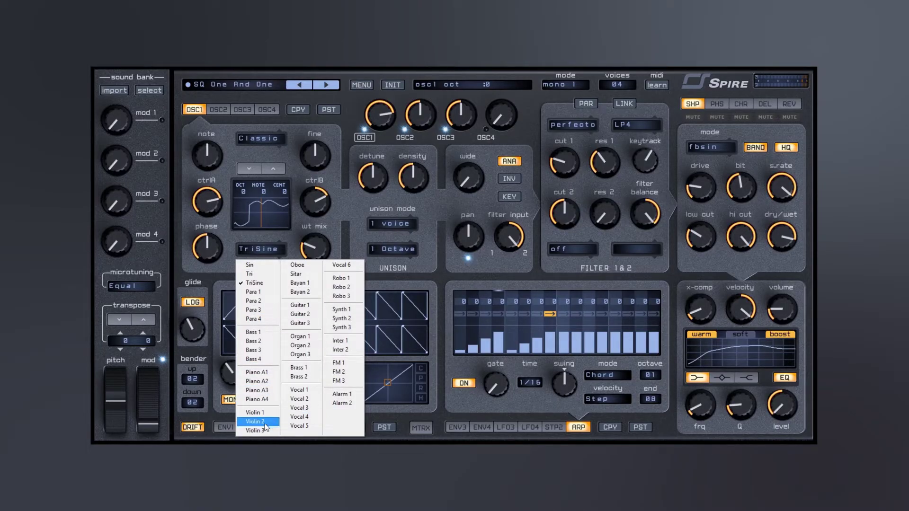
left_click(301, 307)
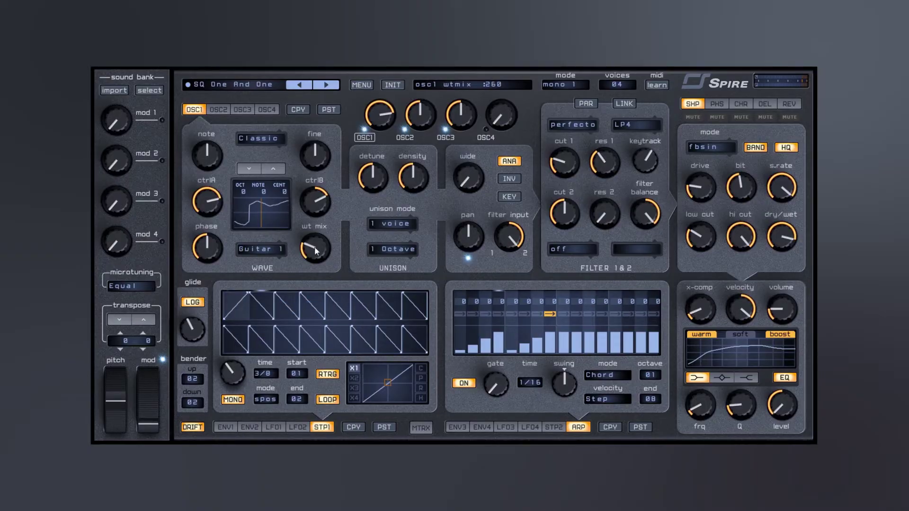
left_click_drag(314, 248, 323, 227)
left_click_drag(315, 249, 302, 319)
double_click(315, 251)
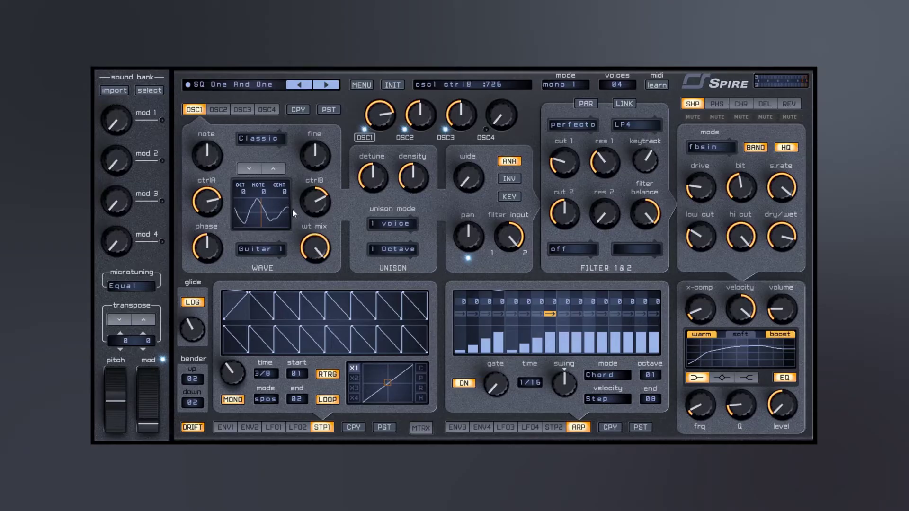
left_click_drag(312, 250, 301, 223)
Load the PL Vienna preset and raise oscillator 1's wavetable mix to full
left_click(234, 84)
left_click(416, 179)
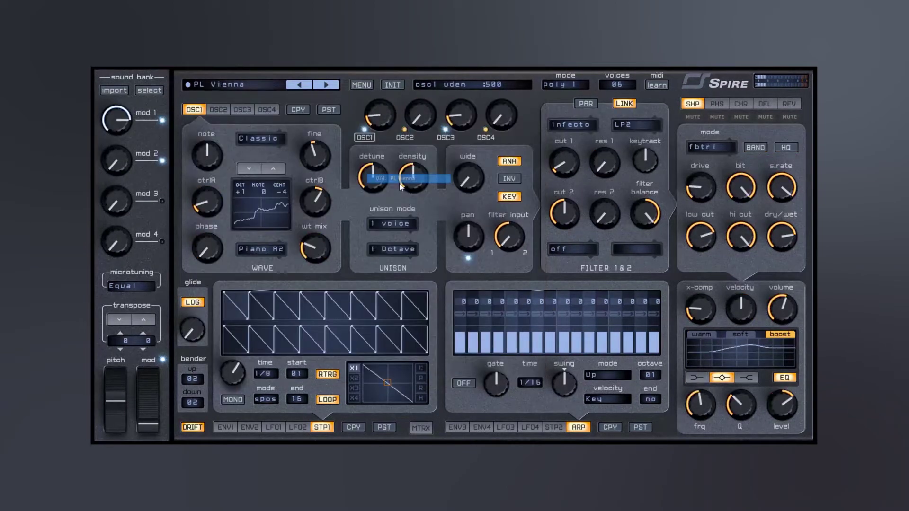
left_click_drag(311, 251, 325, 175)
Try the Synth 2 wavetable, sweeping wavetable mix from near maximum down to zero
left_click(263, 253)
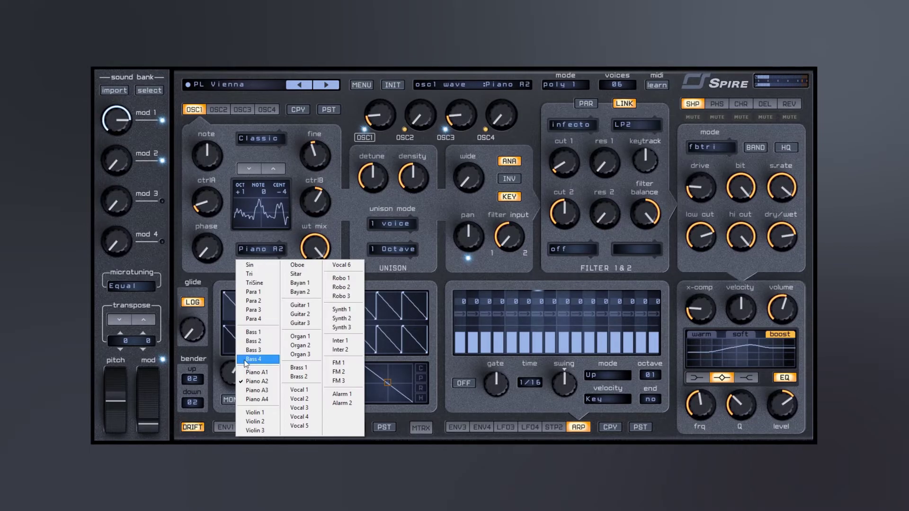
left_click(342, 318)
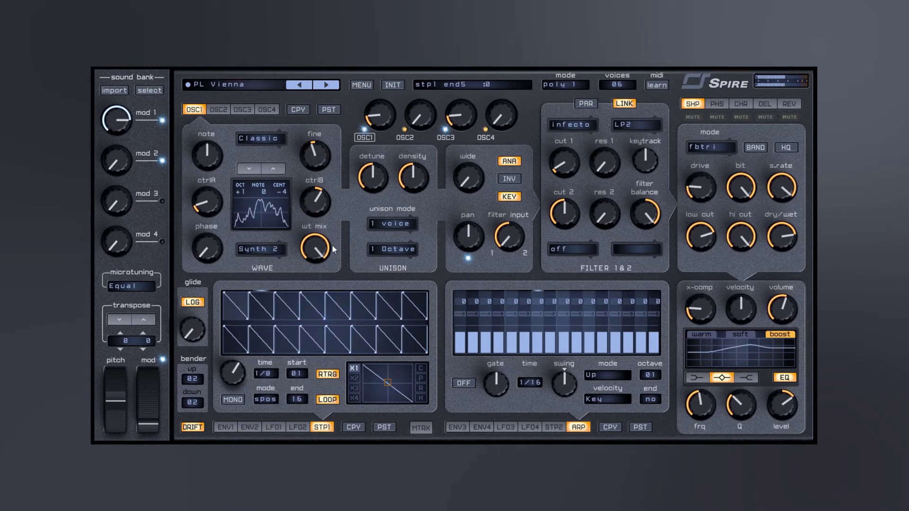
left_click_drag(331, 249, 314, 275)
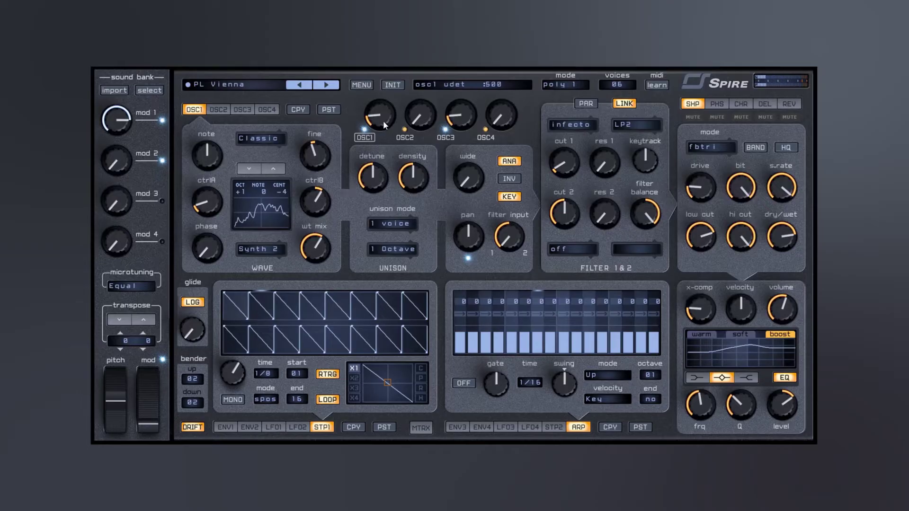
left_click_drag(460, 116, 464, 151)
left_click_drag(319, 258, 313, 357)
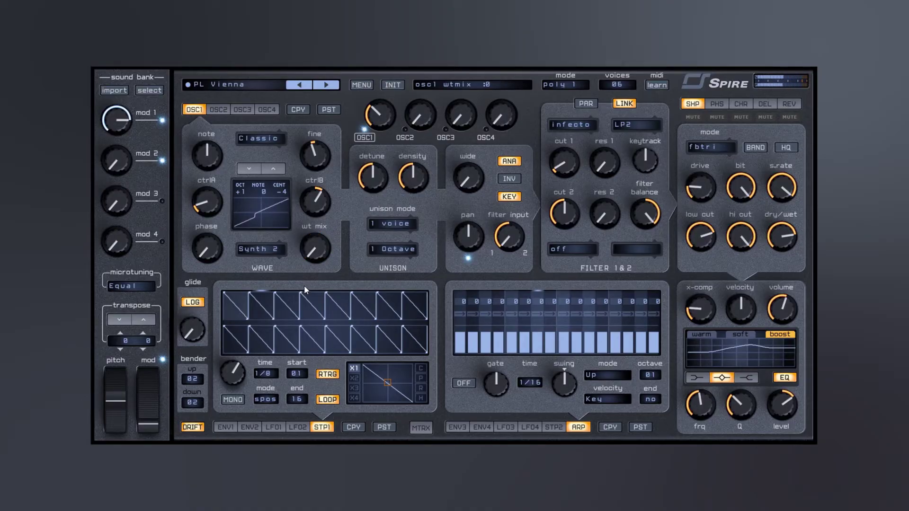
Try Organ 2 at full wavetable mix, then switch oscillator 1 via Synth 1 to Robo 2
left_click(267, 252)
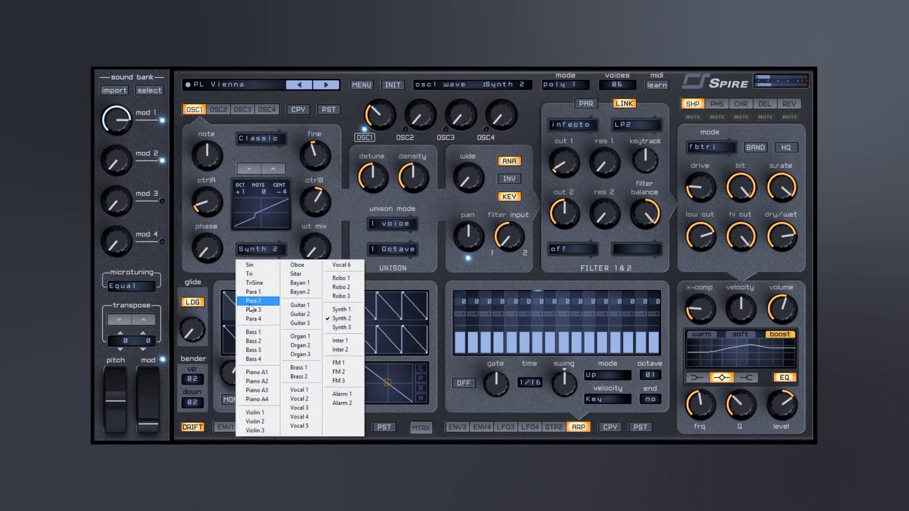
left_click(299, 345)
left_click_drag(312, 264, 336, 149)
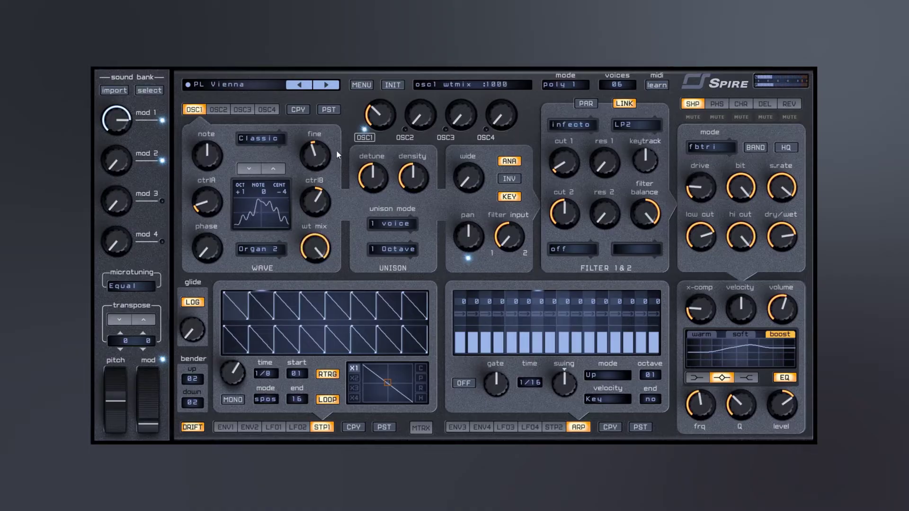
left_click(274, 255)
left_click(340, 309)
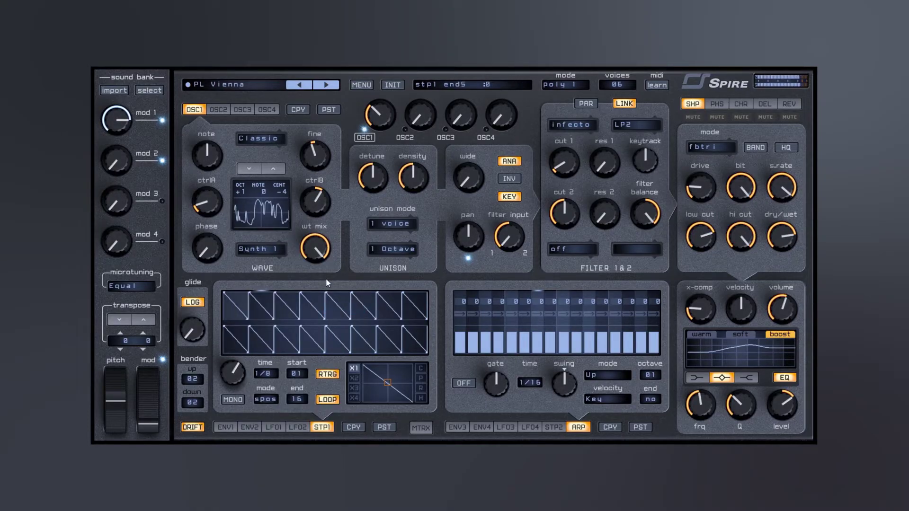
left_click(266, 246)
left_click(343, 289)
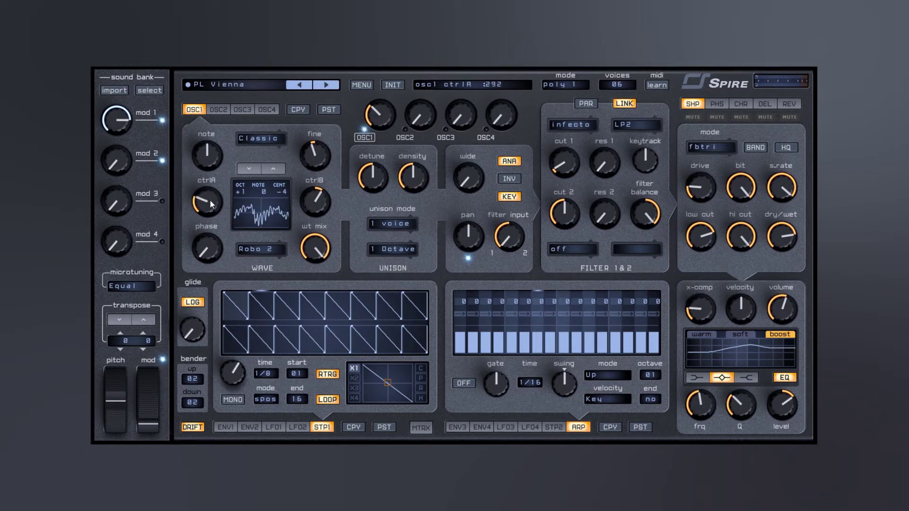
Lower oscillator 1's ctrlA, set ctrlB to 566, and switch its type to AMSync
left_click_drag(211, 205, 207, 210)
left_click_drag(211, 186, 212, 191)
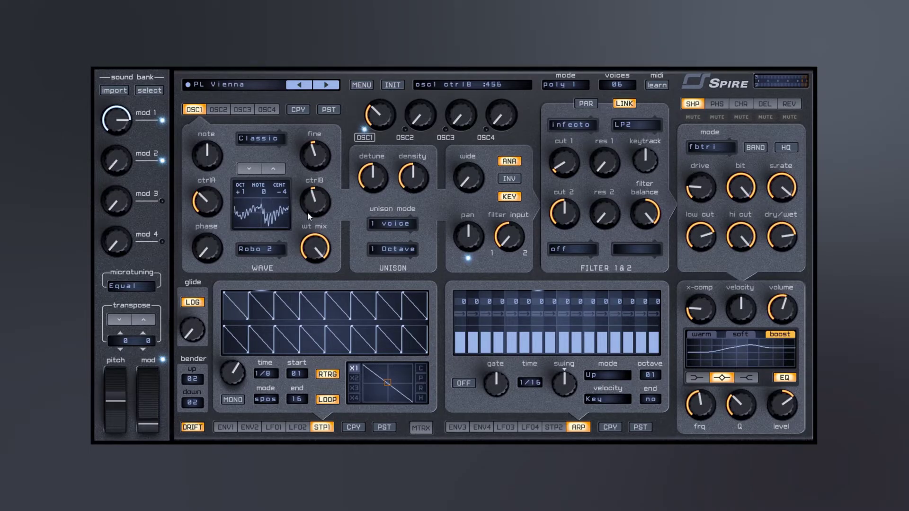
left_click_drag(308, 194, 308, 190)
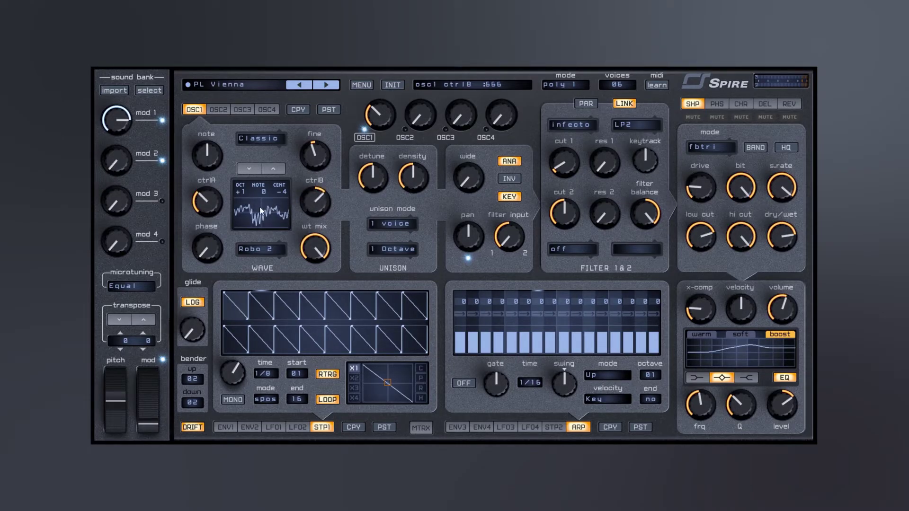
left_click(252, 135)
left_click(266, 186)
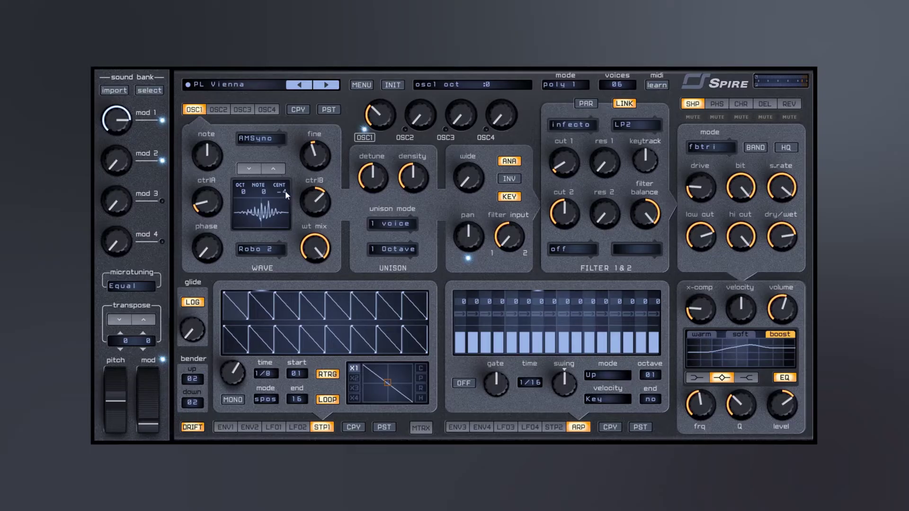
Reset oscillator 1's fine tuning to 0 and ctrlB and wavetable mix to defaults
left_click_drag(318, 161, 319, 157)
double_click(315, 247)
double_click(311, 207)
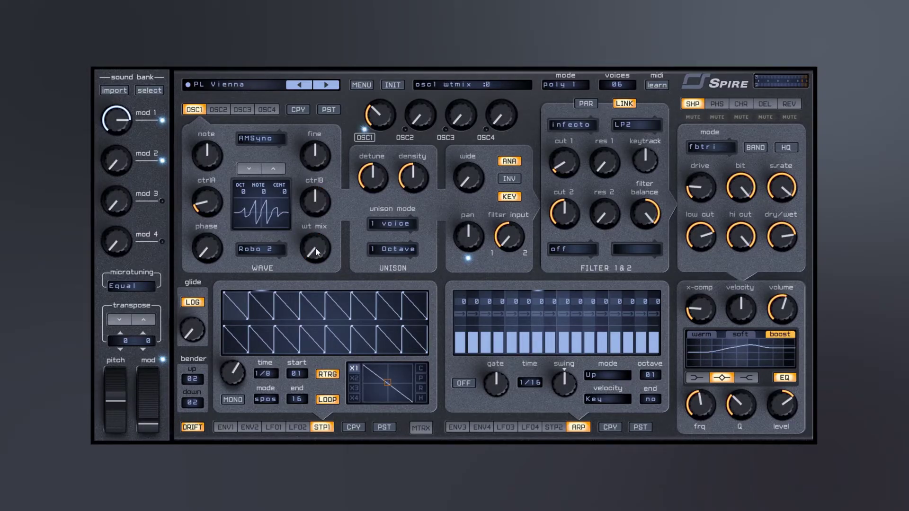
left_click_drag(317, 251, 324, 216)
mouse_move(312, 245)
left_mouse_down()
mouse_move(305, 321)
mouse_move(307, 247)
left_mouse_up()
Try the Noise oscillator type, then return oscillator 1 to Classic with wavetable mix at 980
left_click(261, 137)
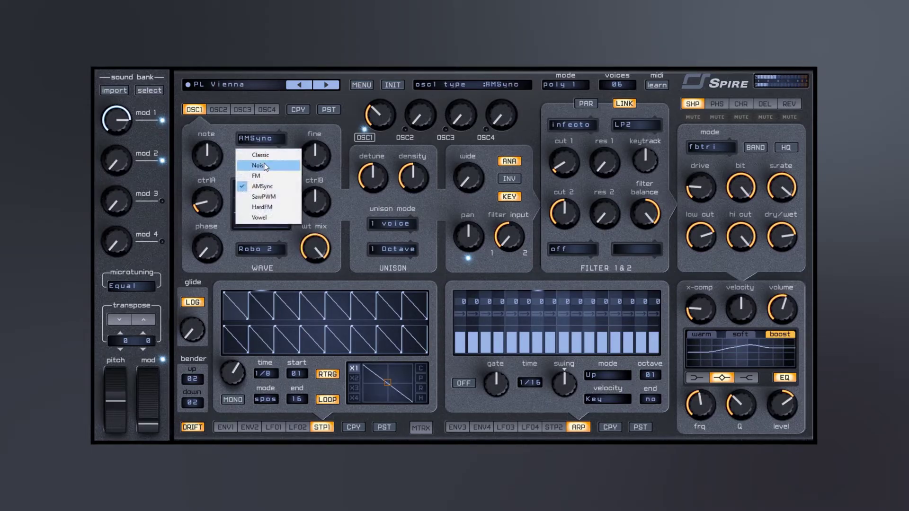
left_click(264, 166)
left_click_drag(300, 256, 301, 226)
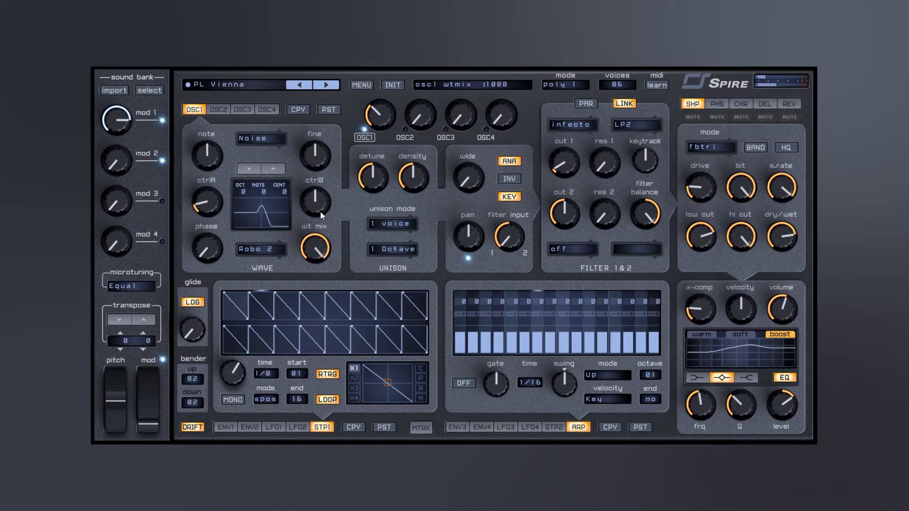
left_click(253, 138)
left_click(261, 154)
scroll(313, 260, "down", 3)
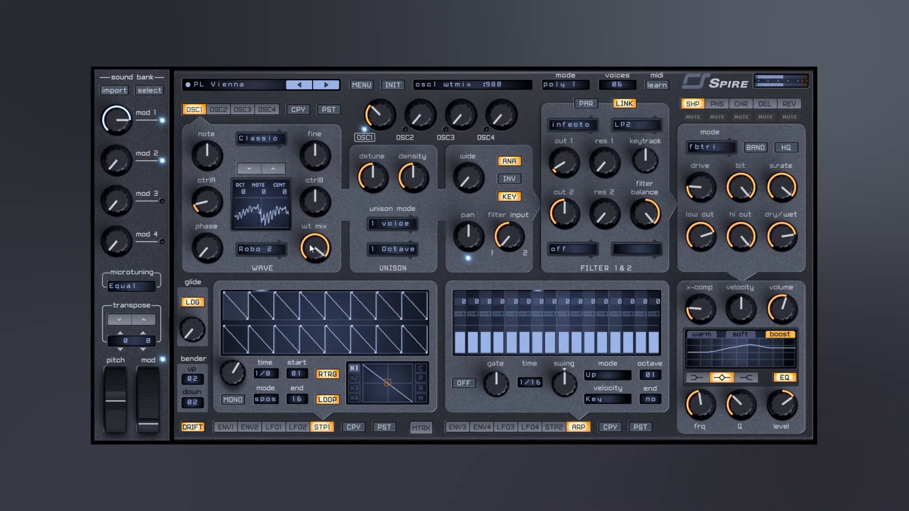
Ease wavetable mix down, then set oscillator 1's unison to 9 voices with 3 Octave spread
left_click_drag(309, 246, 308, 256)
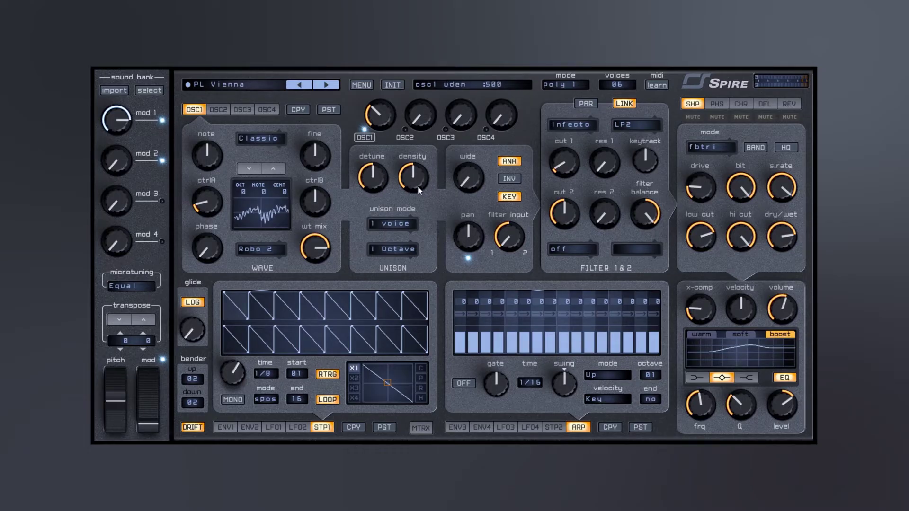
left_click(394, 224)
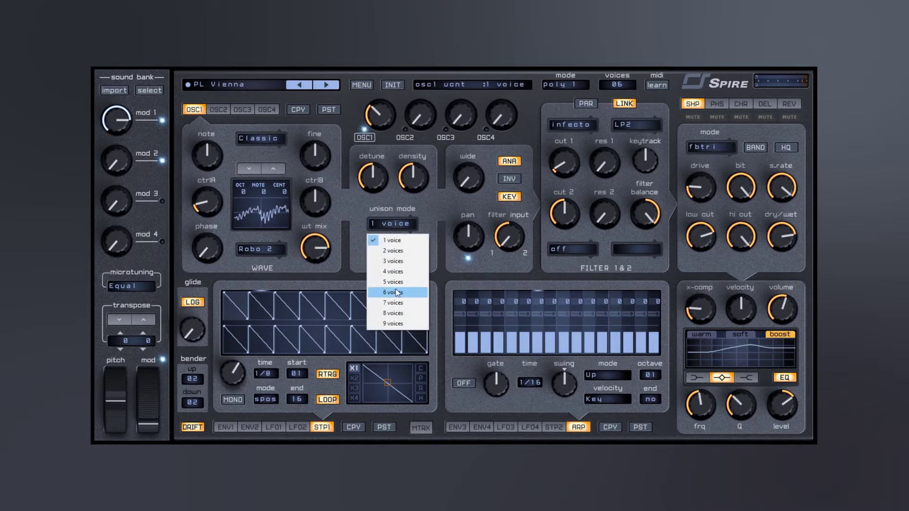
left_click(396, 325)
left_click(385, 250)
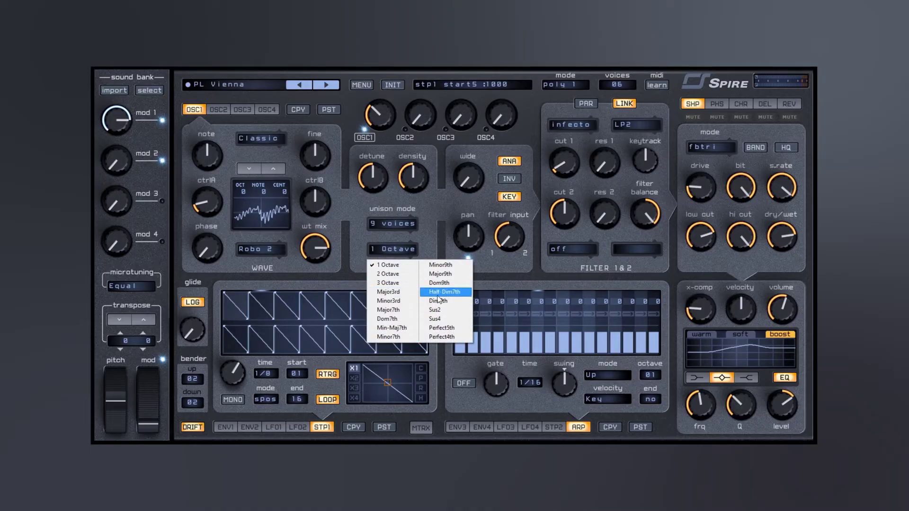
left_click(379, 284)
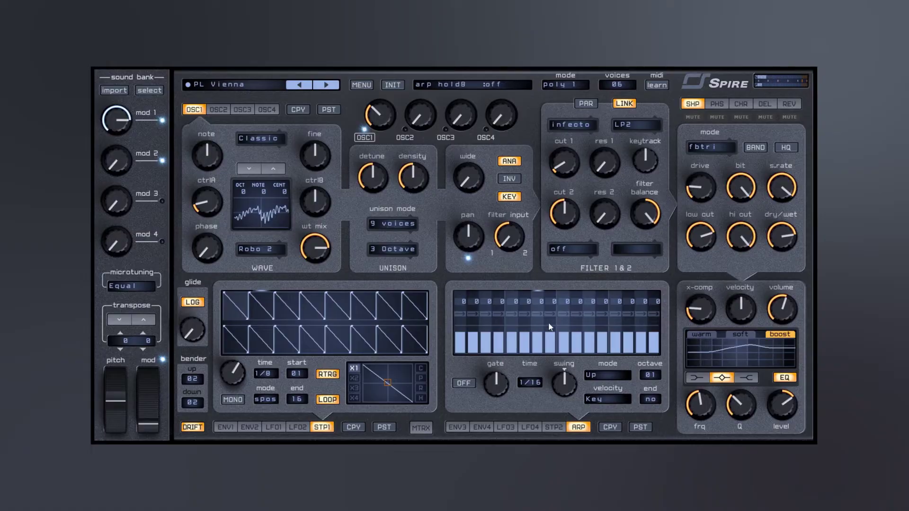
Show the ENV3 envelope and raise its sustain to about 338
left_click(457, 427)
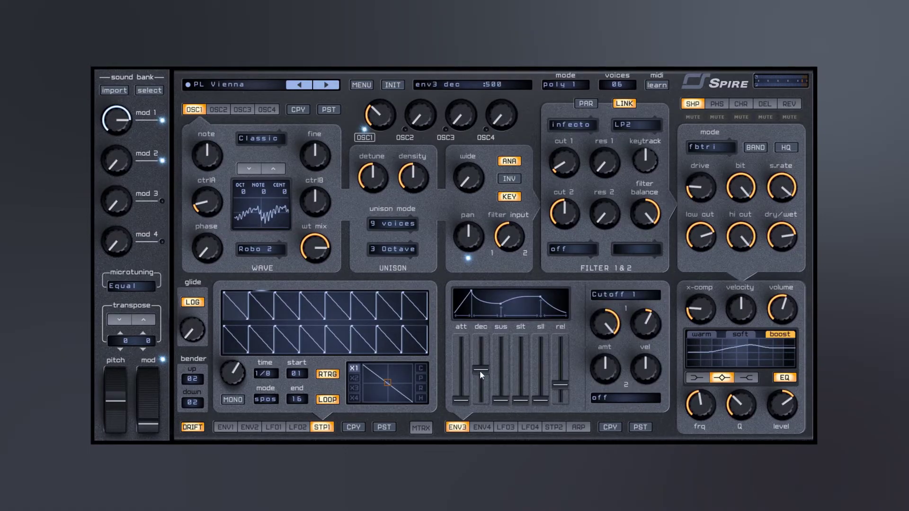
left_click_drag(504, 372, 501, 360)
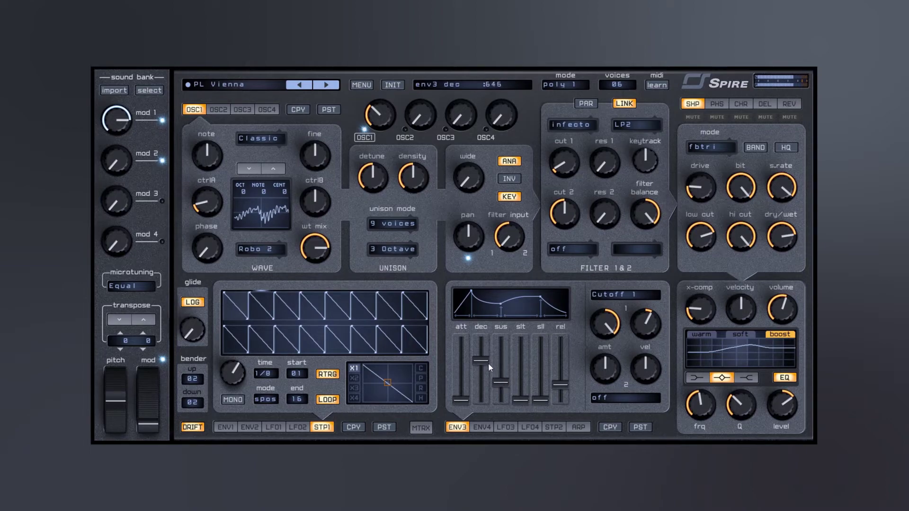
left_click_drag(498, 380, 502, 385)
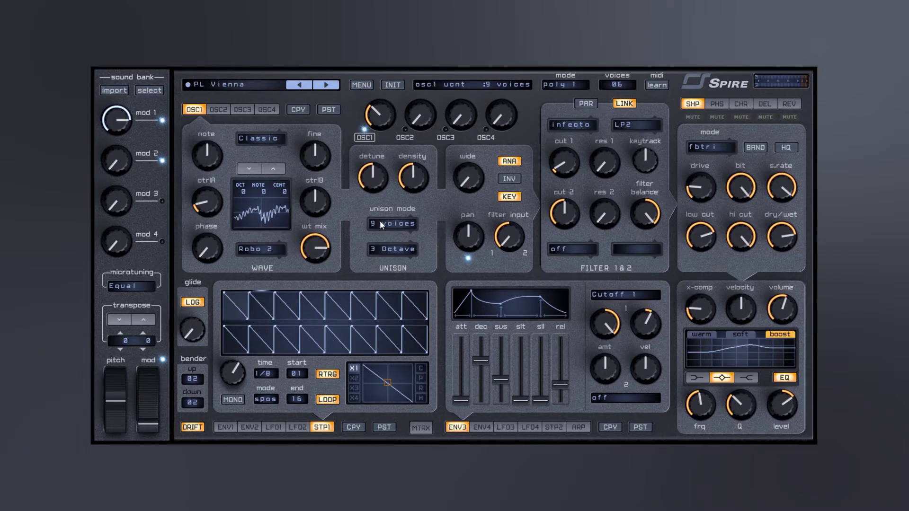
Try oscillator 1 unison spreads of 1 Octave, 3 Octave, Dom7th and Major9th
left_click(385, 251)
left_click(384, 262)
left_click(390, 248)
left_click(397, 278)
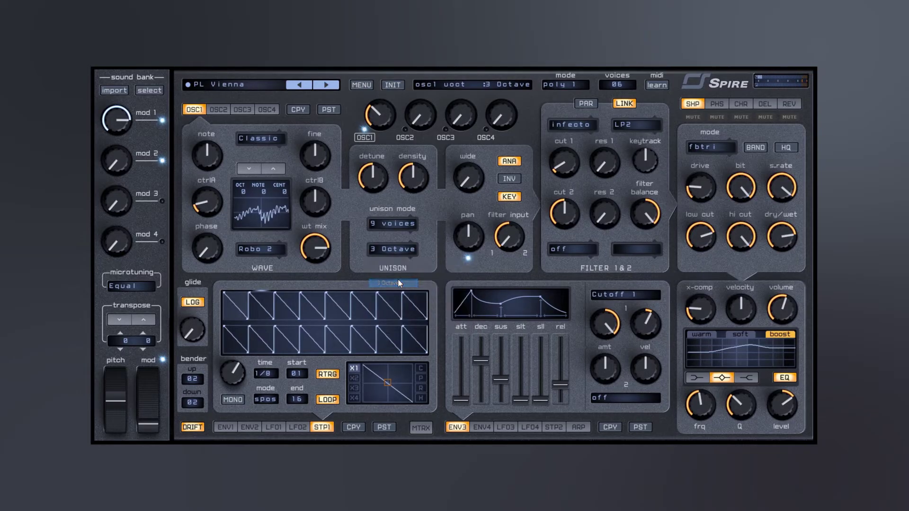
left_click(392, 248)
left_click(391, 322)
left_click(396, 252)
left_click(451, 268)
Return the unison spread to 1 Octave with 3 voices, and bring up the voice mode list
left_click(400, 251)
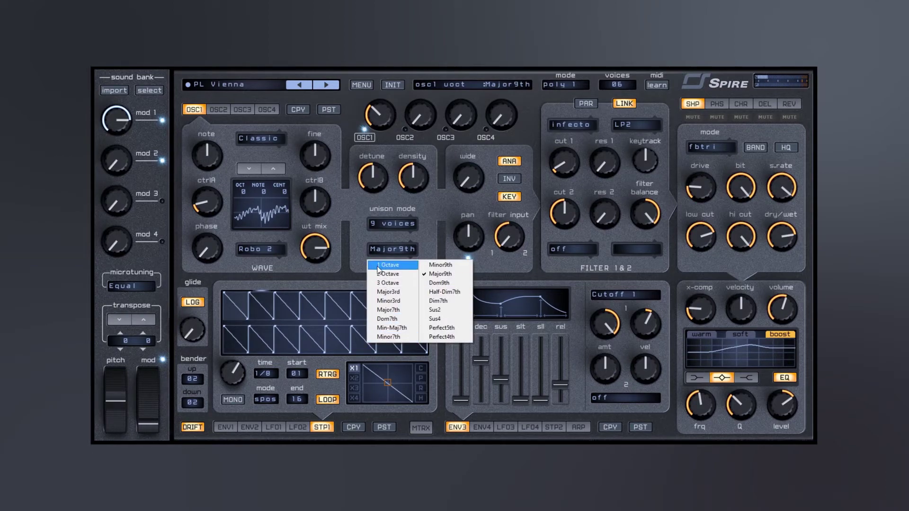
left_click(381, 266)
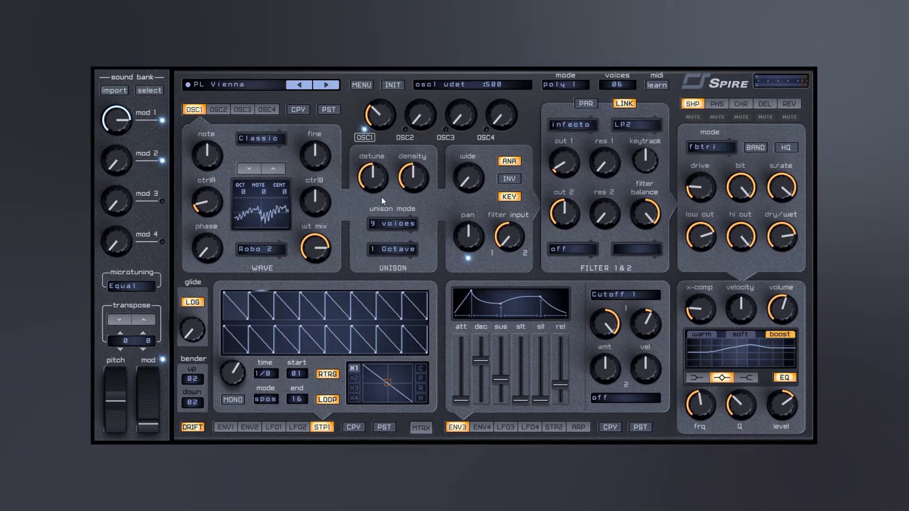
left_click(393, 224)
left_click(394, 258)
left_click(555, 87)
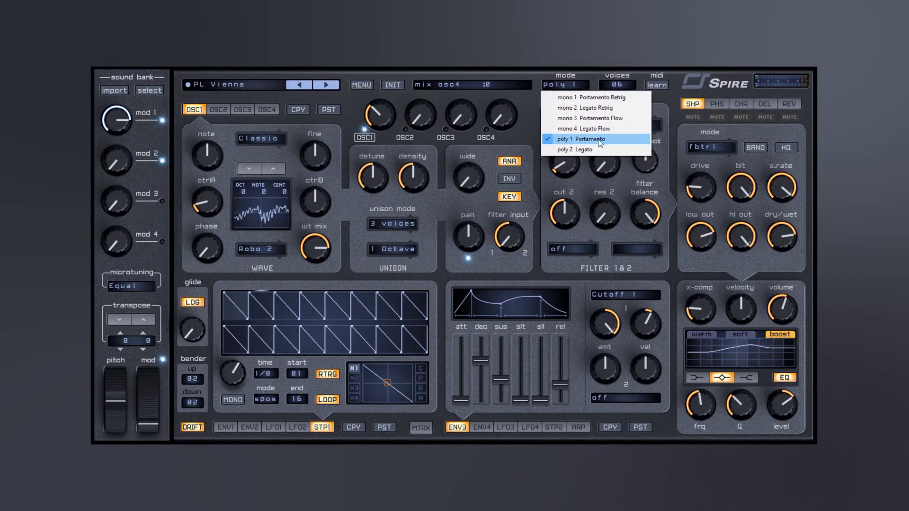
Keep poly 1 mode, raise glide, send oscillator 1 fully to filter 1, and widen unison
left_click(211, 306)
mouse_move(193, 325)
left_mouse_down()
mouse_move(204, 280)
mouse_move(205, 332)
left_mouse_up()
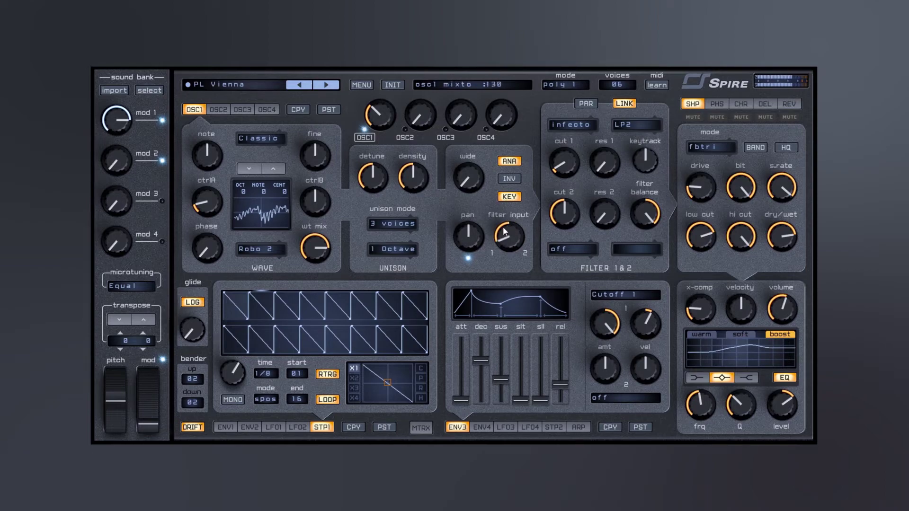
left_click_drag(504, 237, 484, 250)
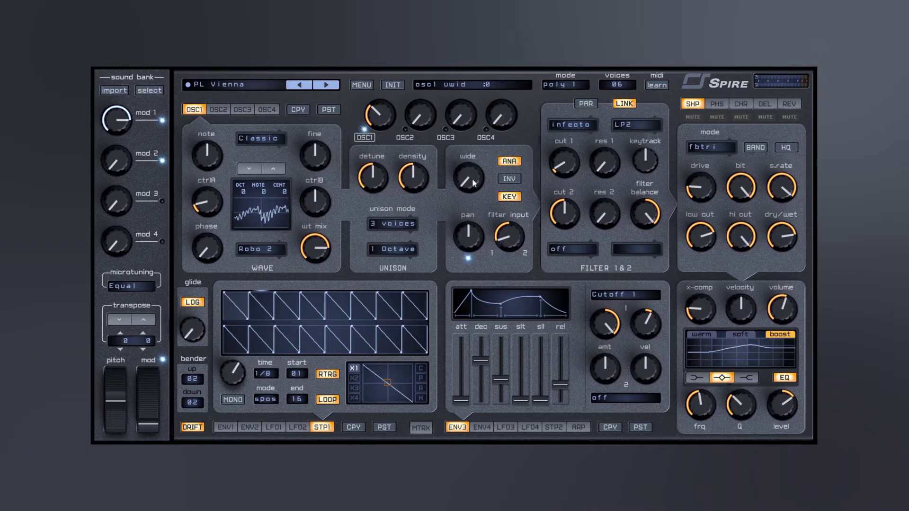
left_click_drag(468, 178, 471, 166)
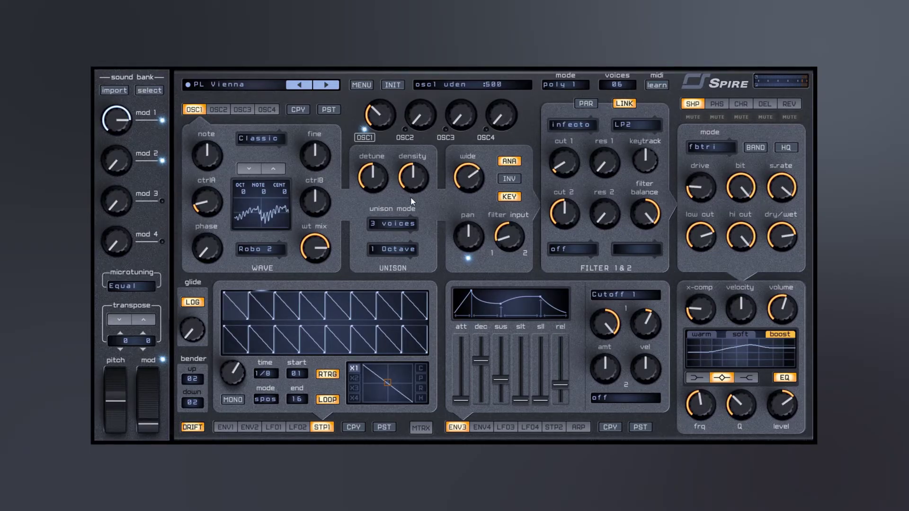
left_click(217, 109)
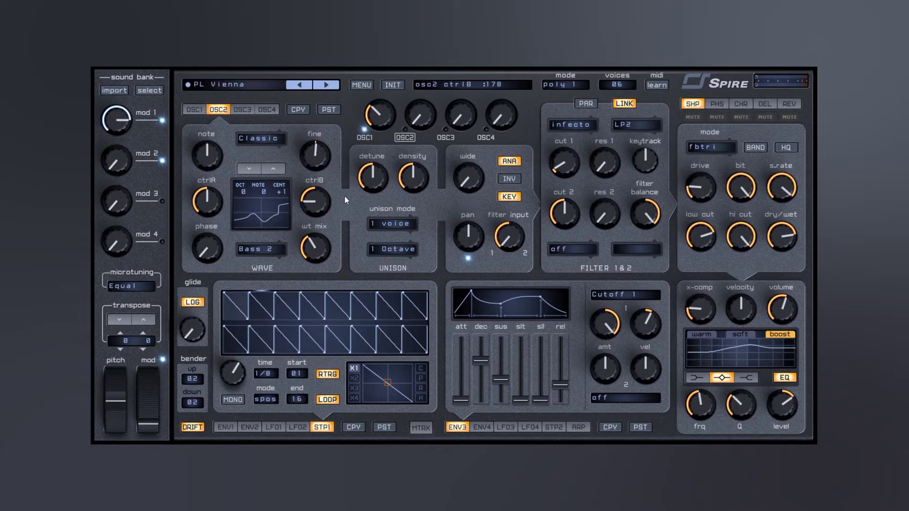
left_click(242, 109)
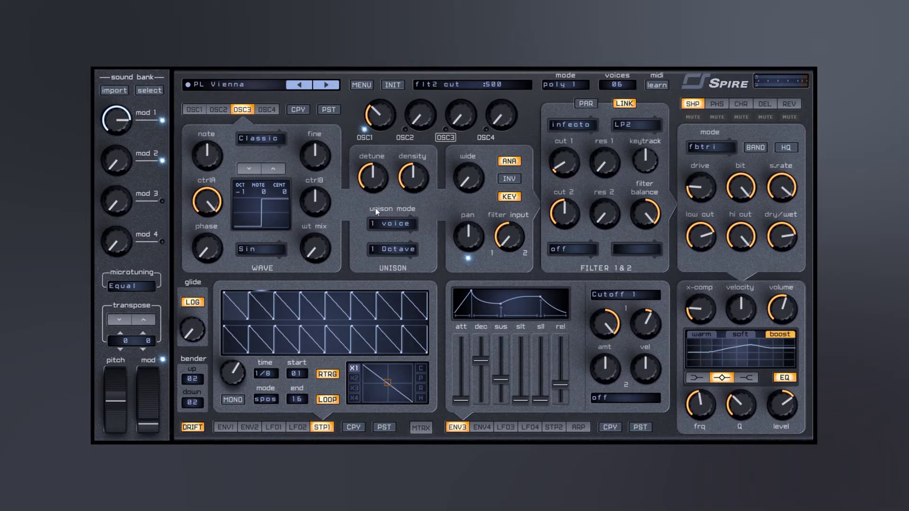
left_click(194, 109)
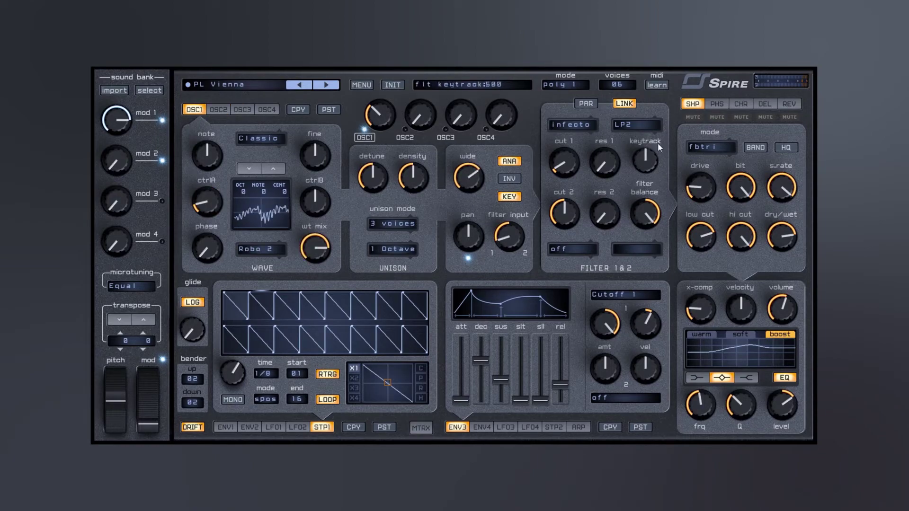
Look through the phaser, chorus and reverb effects, then show delay with tempo sync off
left_click(713, 103)
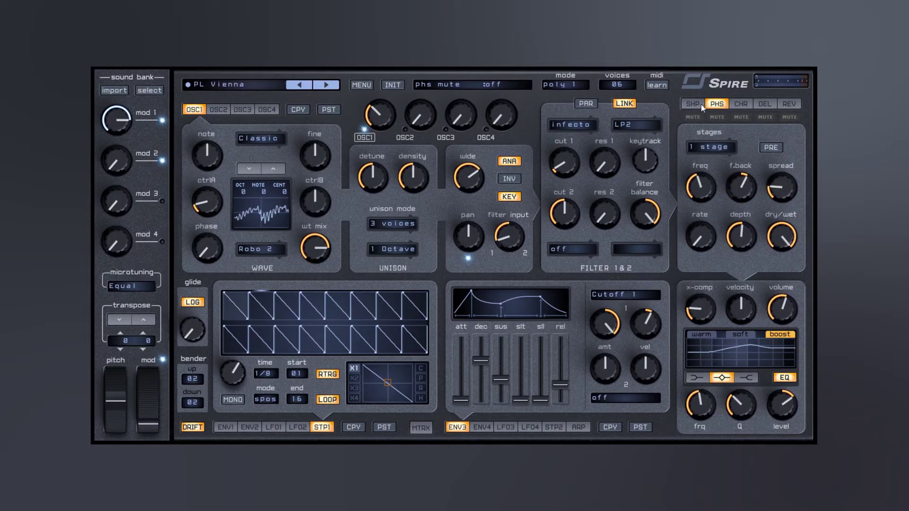
left_click(748, 107)
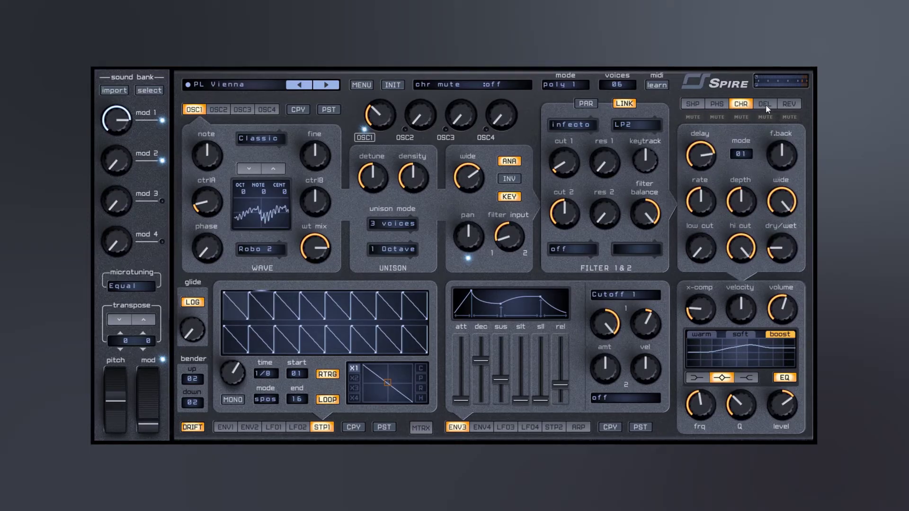
left_click(766, 105)
left_click(788, 104)
left_click(772, 147)
left_click(777, 171)
left_click(766, 104)
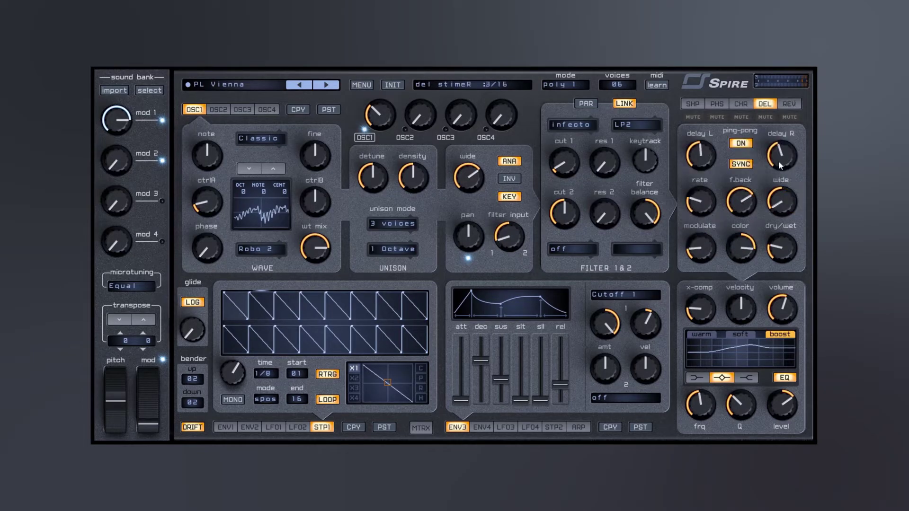
left_click(741, 165)
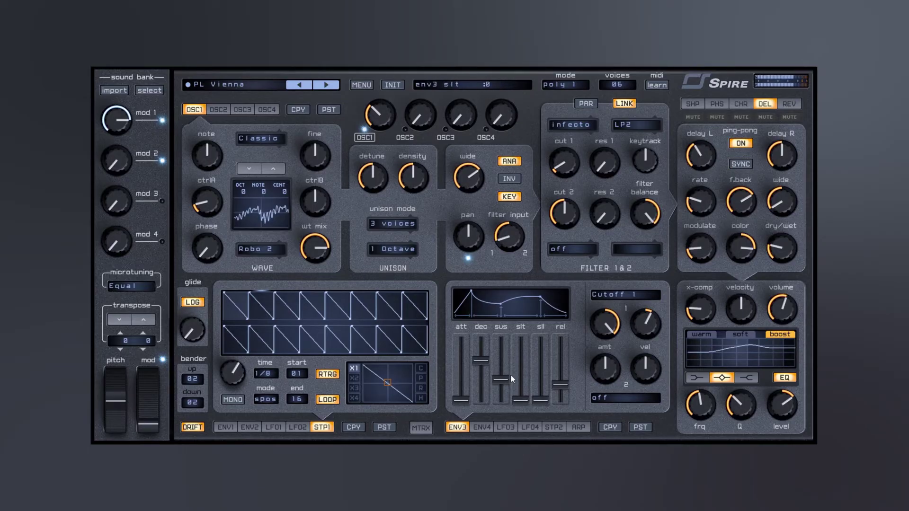
Lower envelope 3's sustain and decay, and raise filter 1's cutoff to 224
left_click_drag(507, 378, 505, 393)
left_click_drag(484, 362, 484, 367)
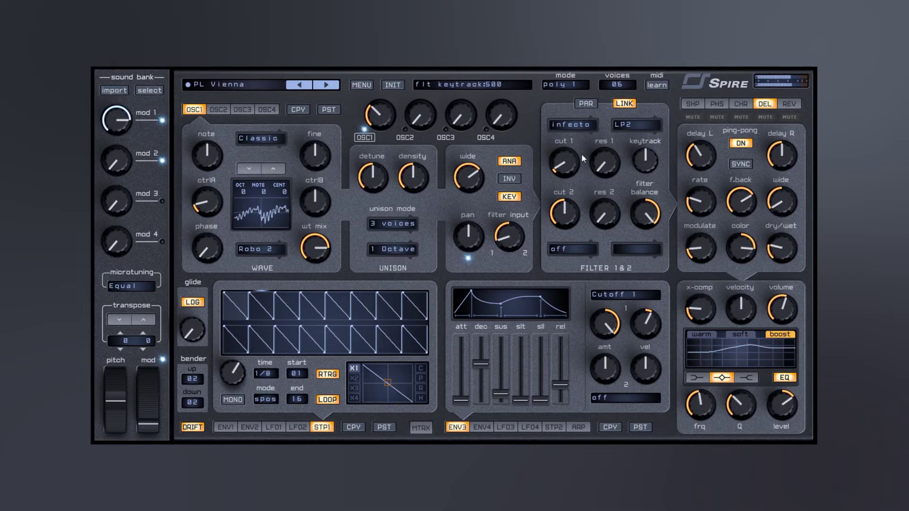
mouse_move(563, 161)
left_mouse_down()
mouse_move(563, 139)
mouse_move(555, 149)
left_mouse_up()
left_click(566, 122)
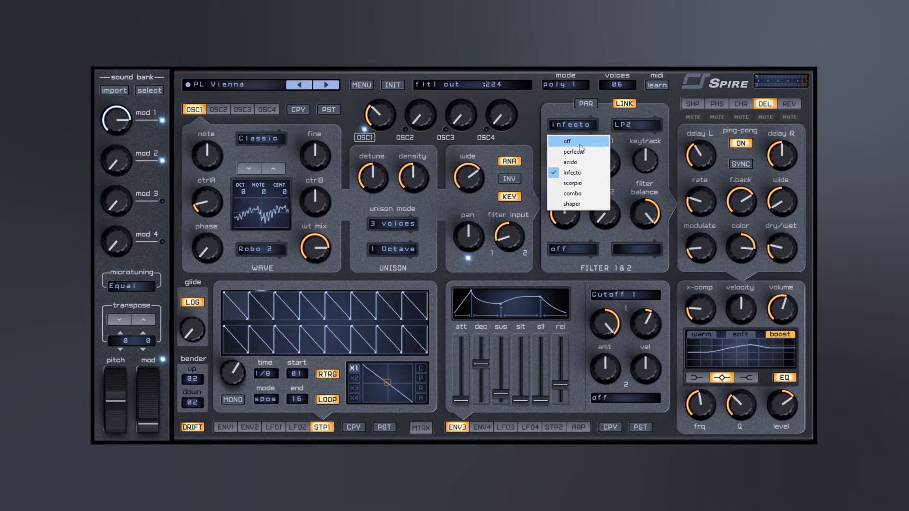
Set filter 1's type to scorpio and filter 2's type to BlackLP4
left_click(578, 184)
left_click(637, 124)
left_click(637, 173)
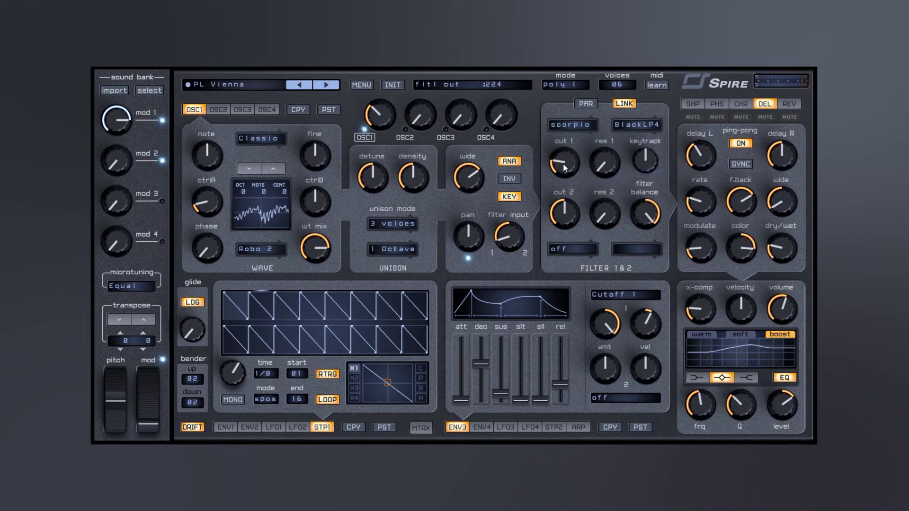
Raise cutoff 1 to 284, drop cutoff 2 to 0, and turn filter balance down
left_click_drag(561, 169, 562, 155)
left_click_drag(565, 213, 567, 211)
left_click(647, 216)
left_click_drag(648, 216, 626, 285)
left_click(569, 174)
left_click(649, 217)
left_click(386, 168)
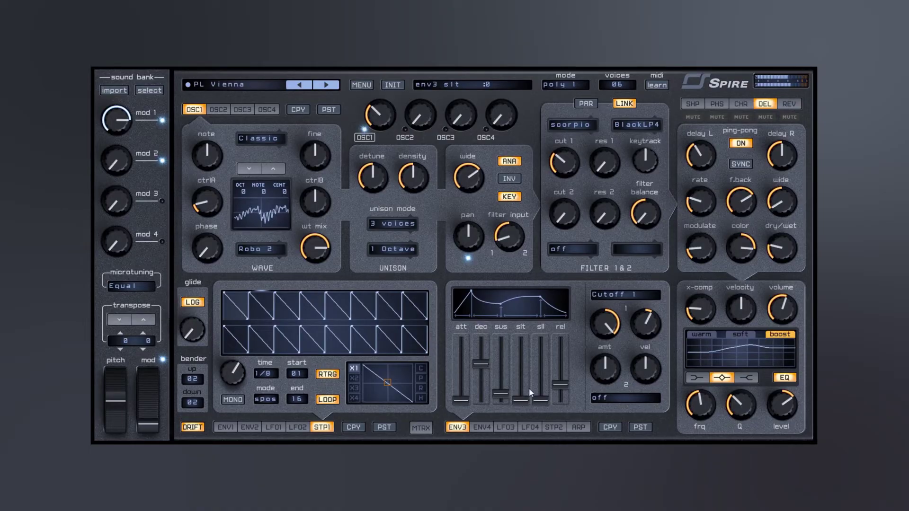
On the ENV1 tab, give envelope 1 moderate decay with sus, slt, sll and rel at zero
left_click(221, 429)
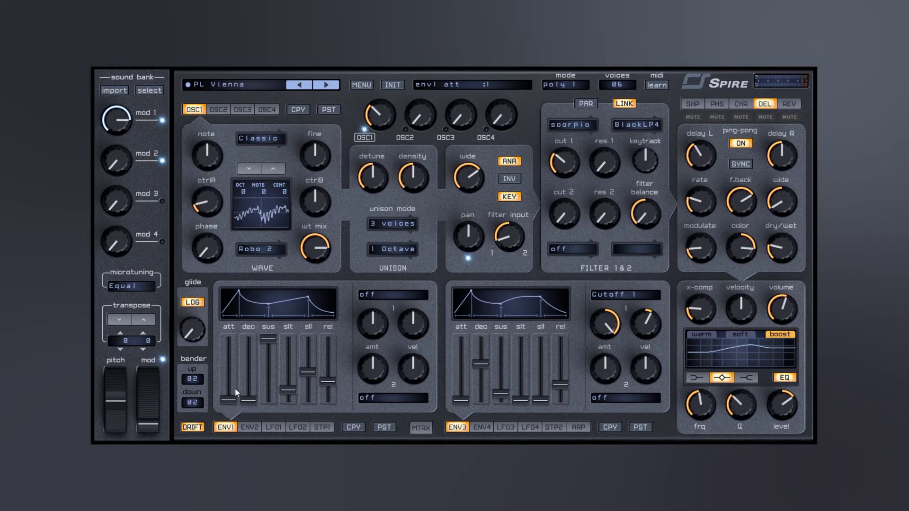
left_click_drag(244, 398, 270, 401)
left_click_drag(308, 372, 325, 424)
left_click_drag(246, 349, 238, 408)
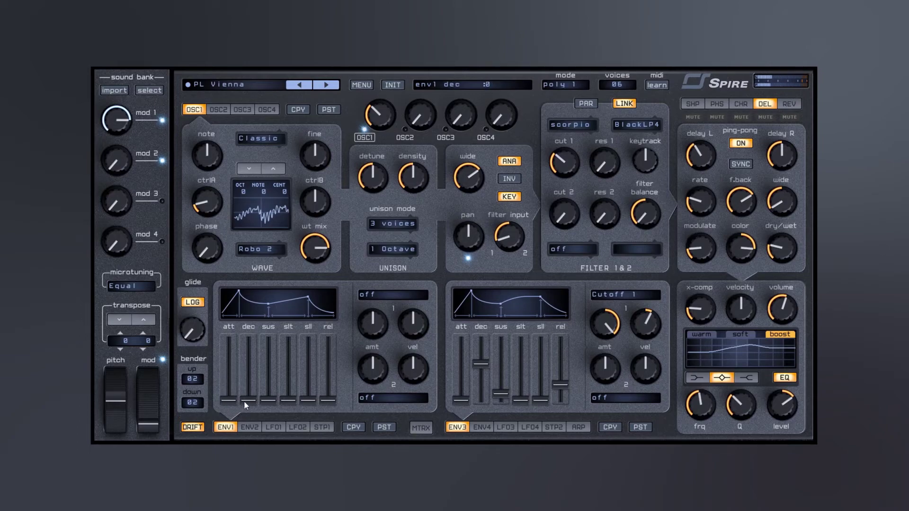
left_click_drag(248, 373, 250, 360)
View LFO1 and LFO4, then route Stepper1 to Filter Cutoff 1 at full amount in matrix slot 2
left_click(273, 427)
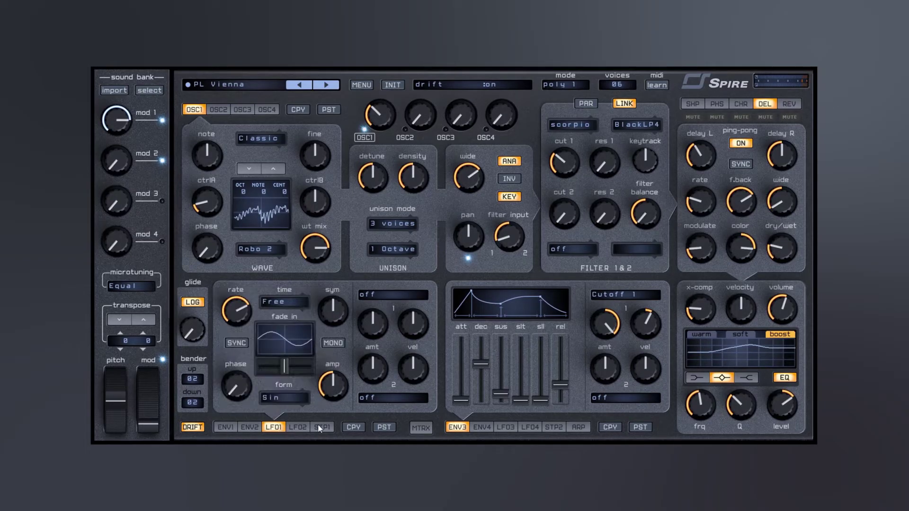
left_click(530, 427)
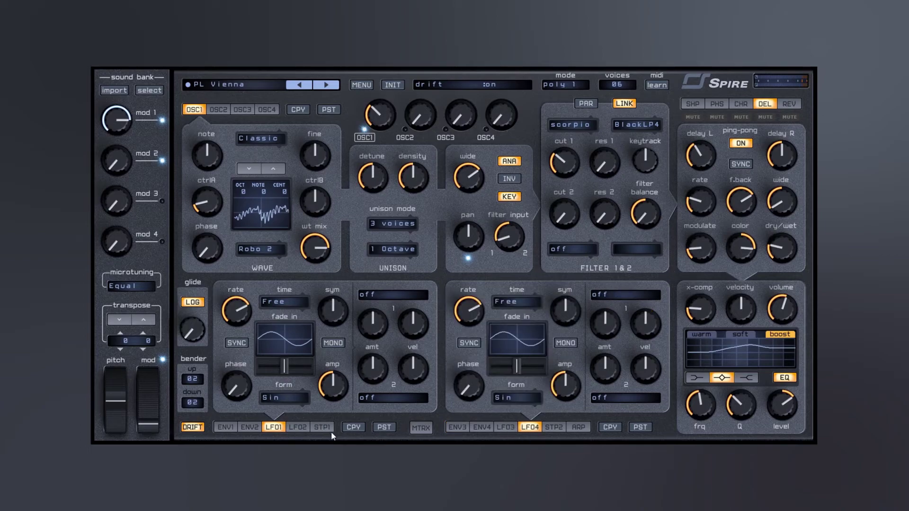
left_click(419, 428)
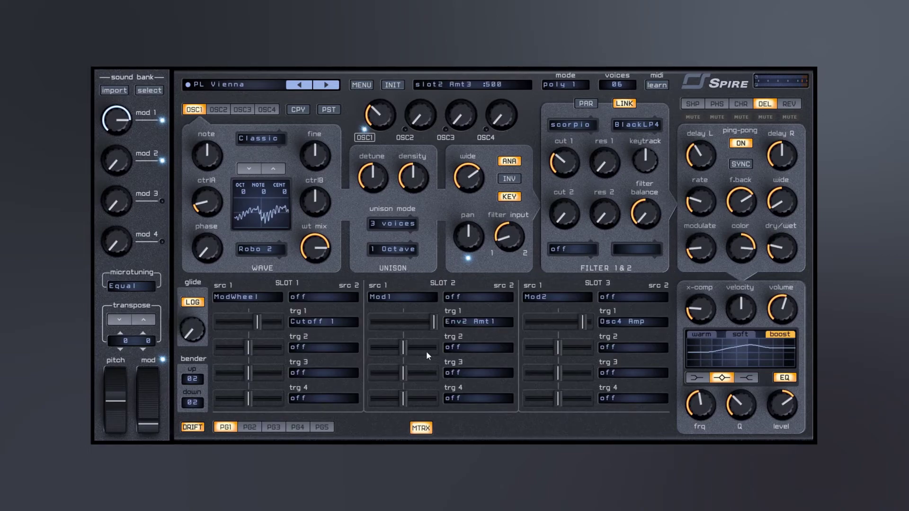
left_click(381, 297)
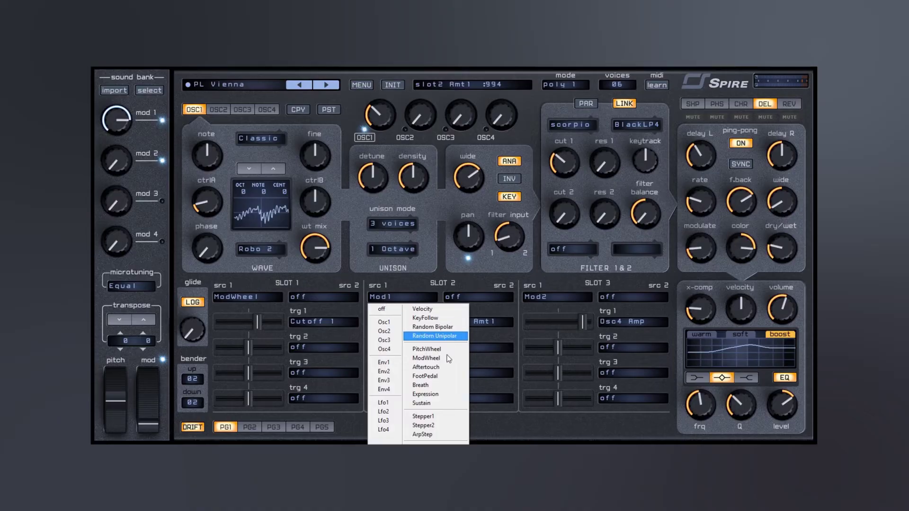
left_click(423, 418)
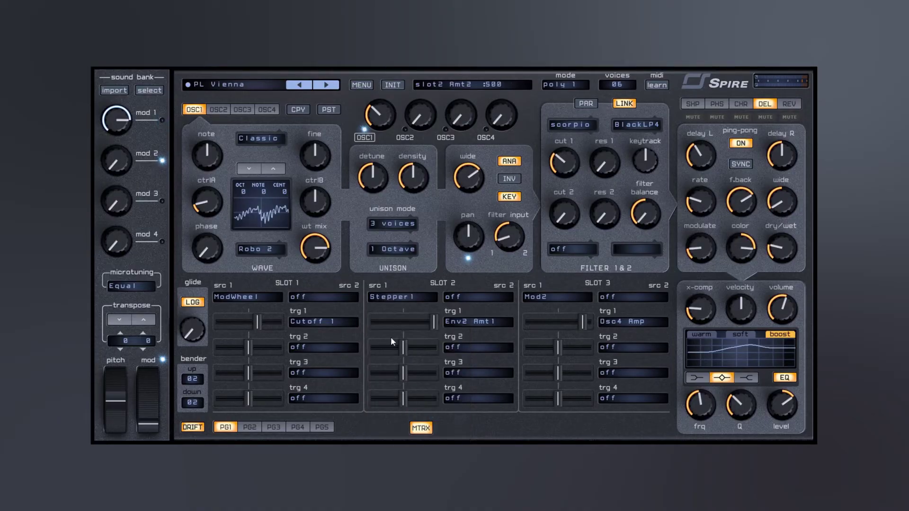
left_click(462, 322)
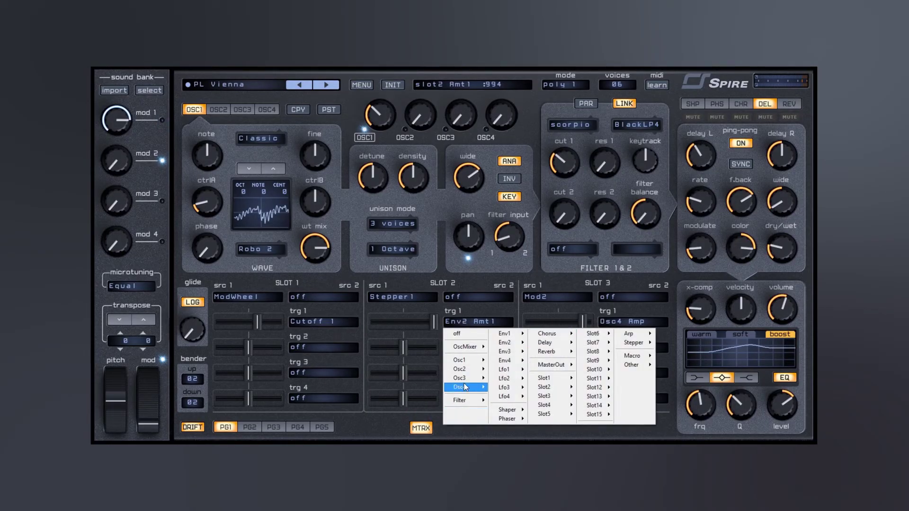
mouse_move(465, 401)
left_click(509, 402)
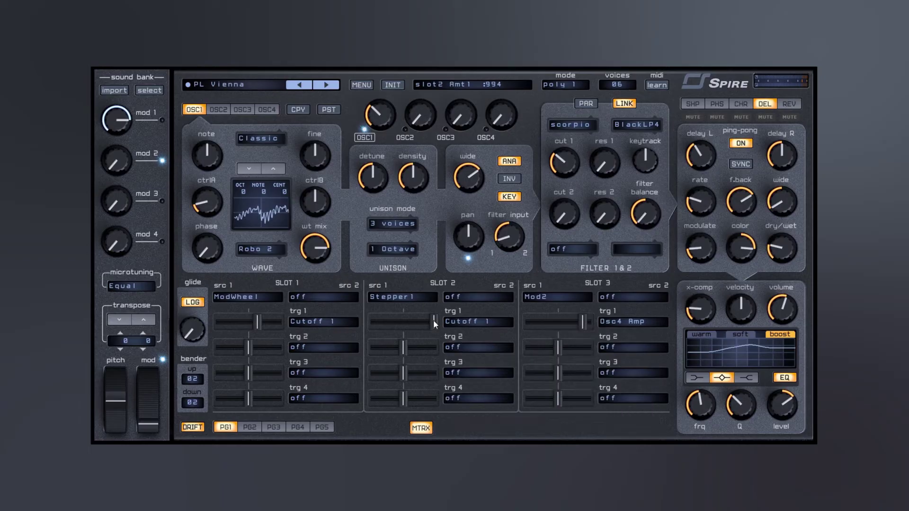
left_click_drag(433, 320, 447, 326)
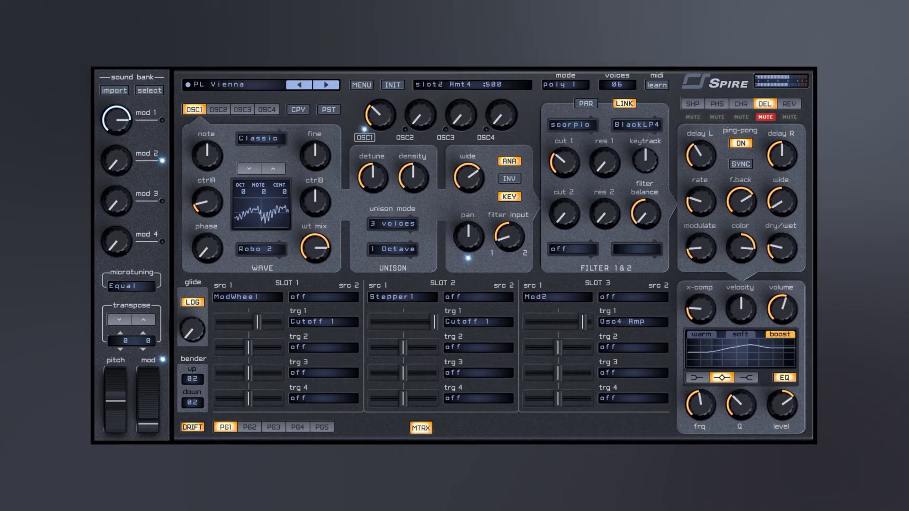
Make step sequencer 1 end at step 04 with 1/4 step timing
left_click(422, 428)
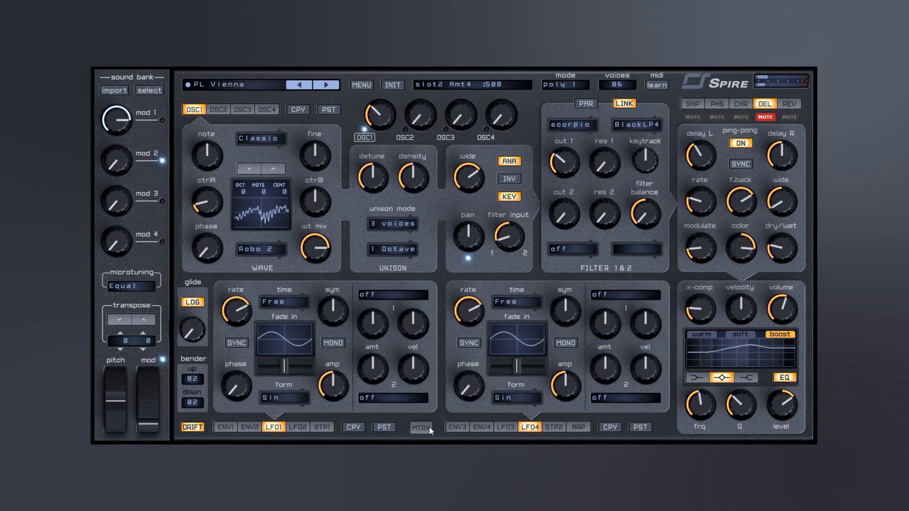
left_click(321, 428)
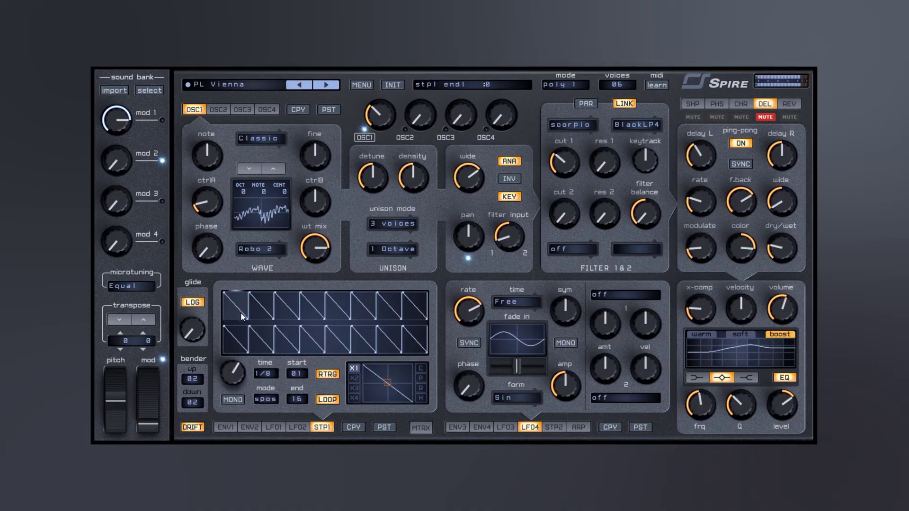
left_click(297, 400)
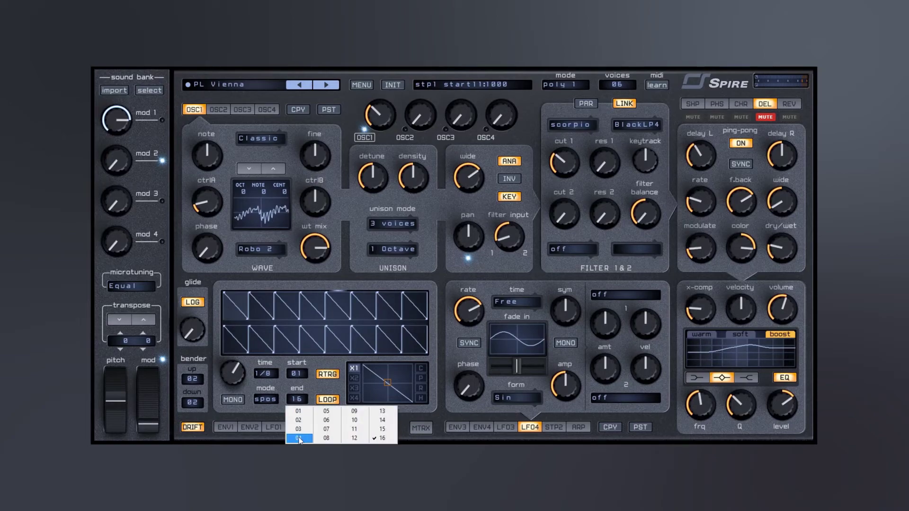
left_click(298, 438)
left_click(266, 373)
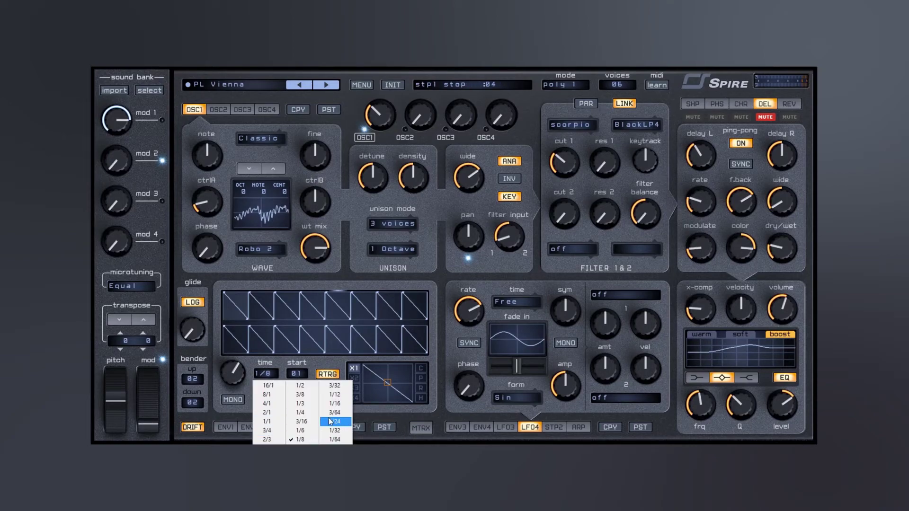
left_click(292, 413)
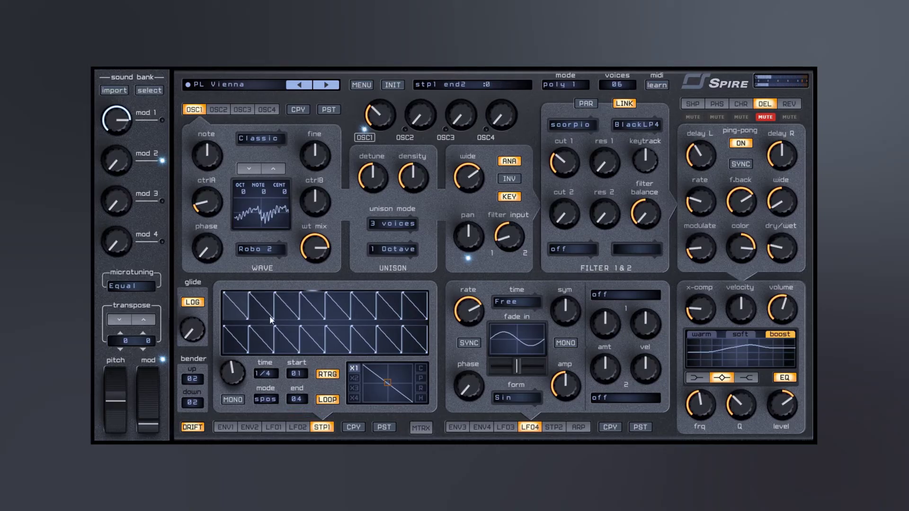
Reshape sequencer steps 2 and 3 into curved, double-humped X2 forms
left_click_drag(249, 295, 311, 314)
left_click_drag(388, 393, 377, 399)
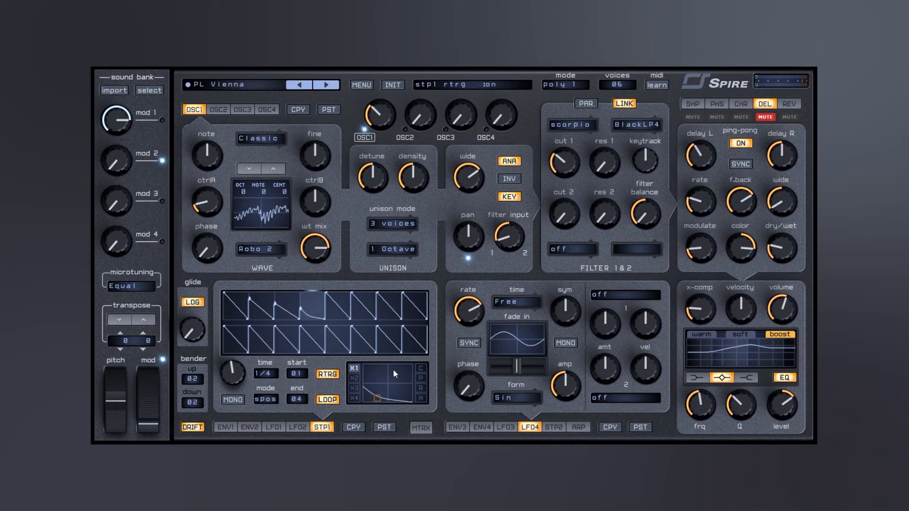
left_click(353, 377)
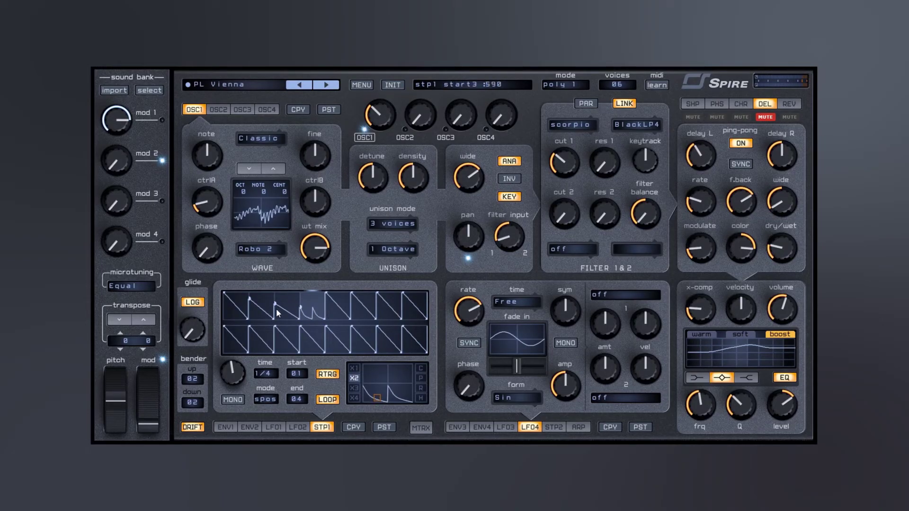
left_click(278, 310)
left_click(353, 379)
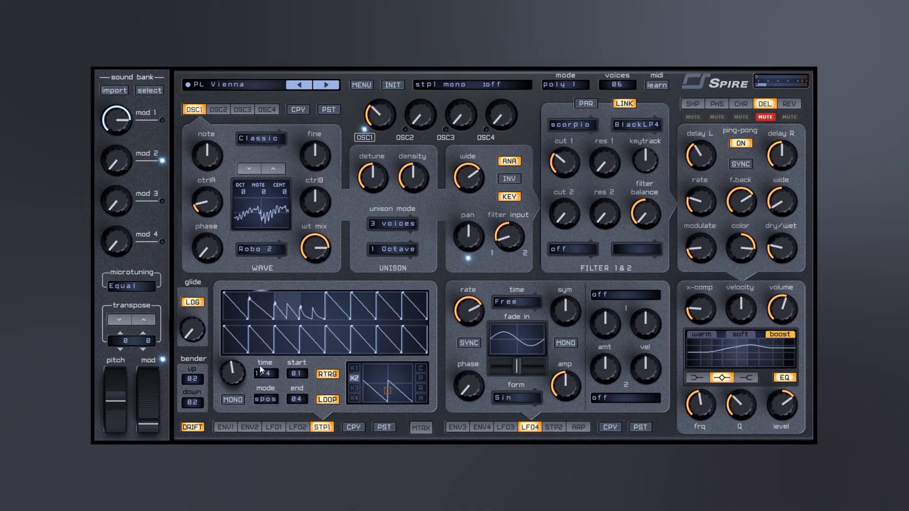
View step sequencer 2, then the arpeggiator (off, Up mode, 1/16)
left_click(555, 426)
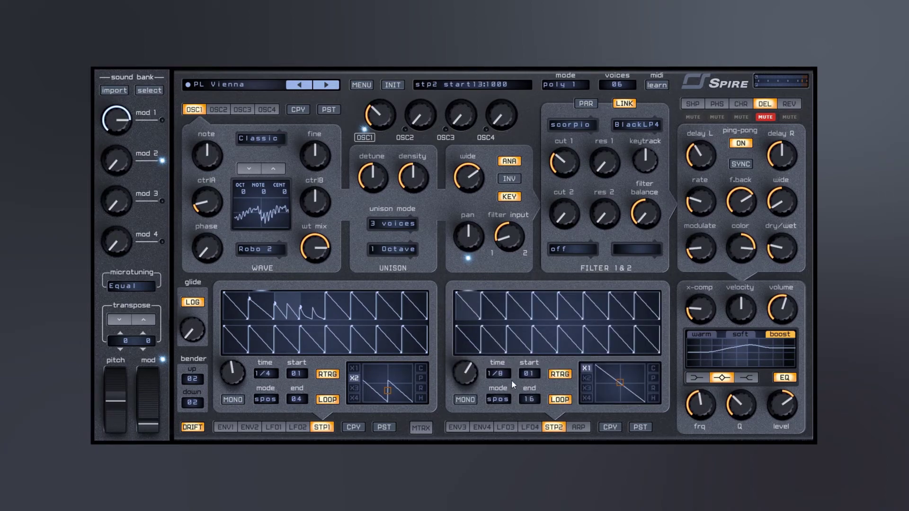
left_click(583, 428)
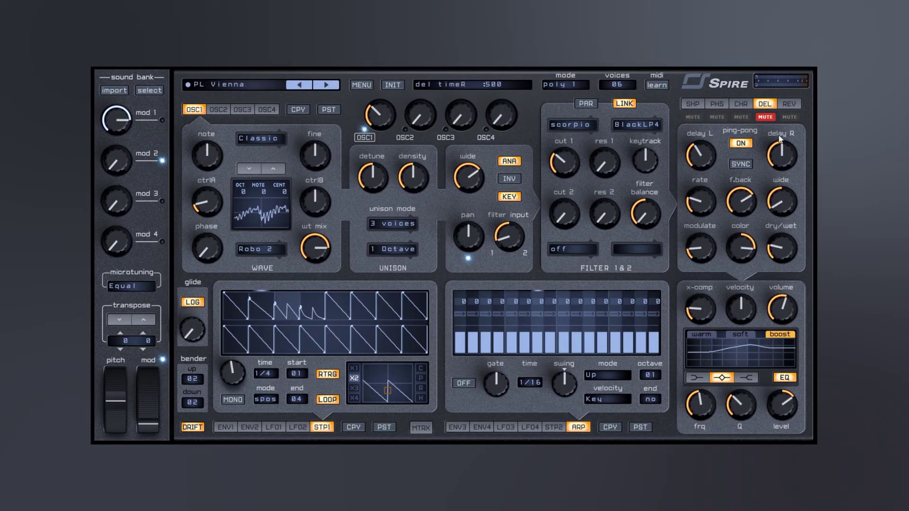
Unmute the delay and raise the mod 2 macro knob to about 225
left_click(765, 118)
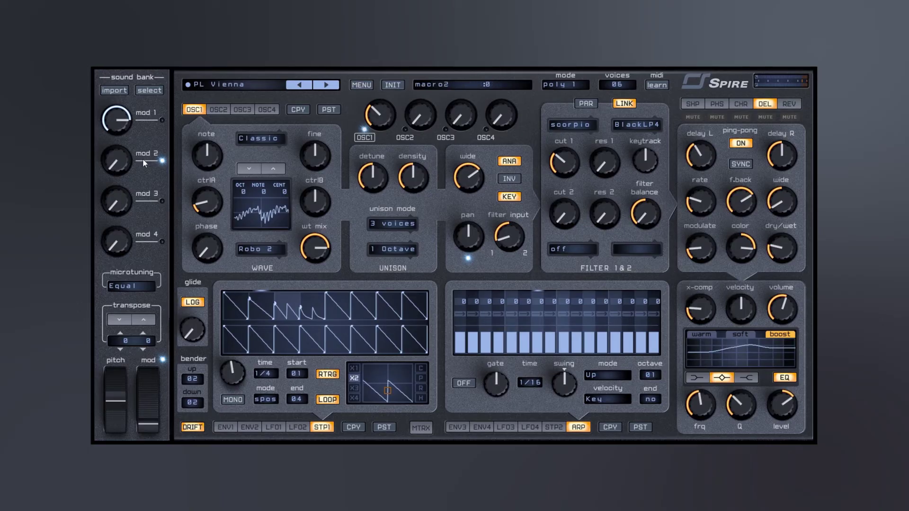
left_click_drag(115, 167, 120, 144)
Show the modulation matrix and page from PG5 back through PG4, PG3, PG2 to PG1
left_click(426, 428)
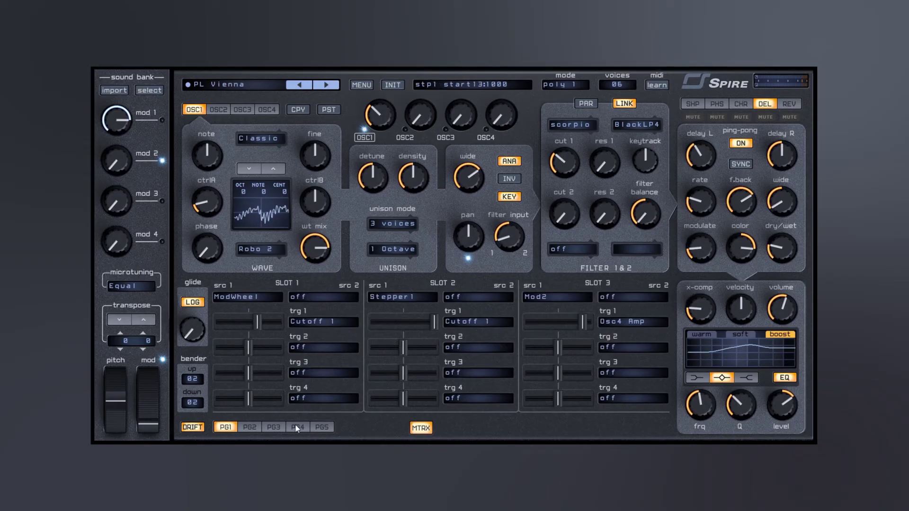
left_click(322, 428)
left_click(274, 428)
left_click(249, 428)
left_click(226, 428)
Advance to PL Rover HFM, then pick BSQ Low Battery from the preset list
left_click(330, 89)
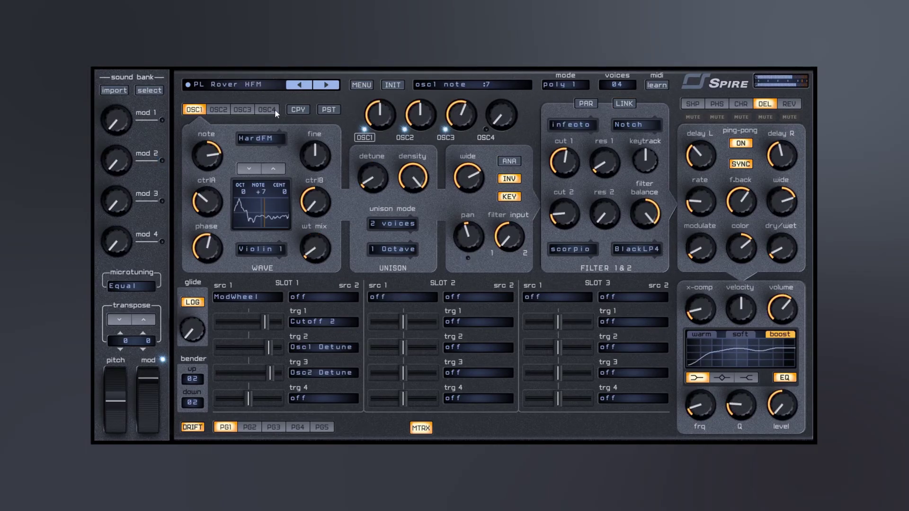
left_click(227, 84)
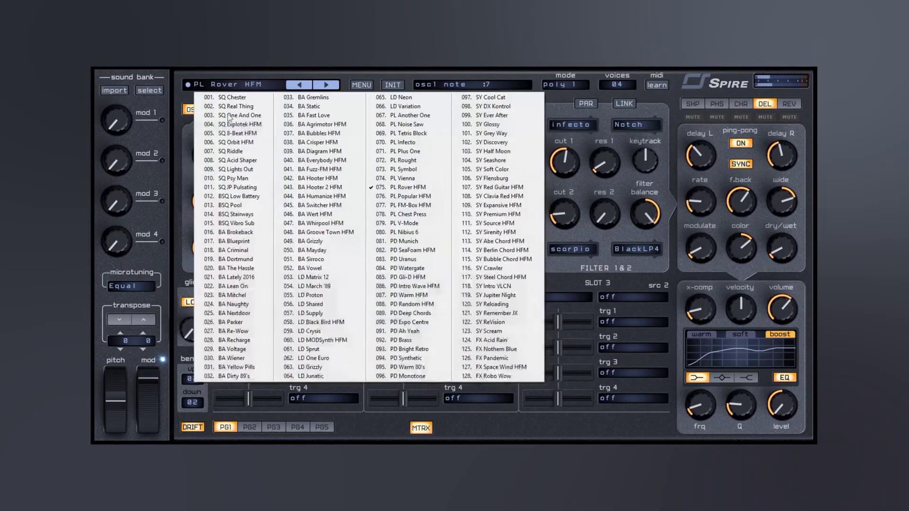
left_click(230, 196)
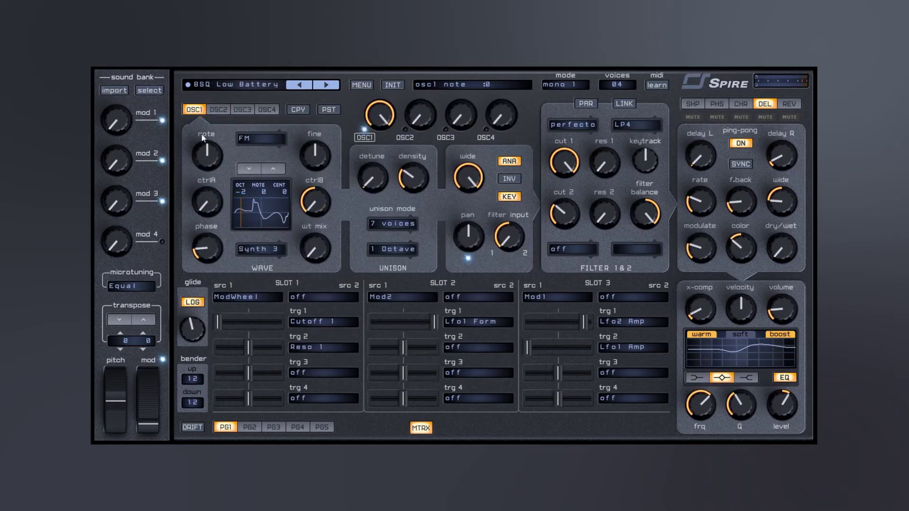
Step through BSQ Pool, BSQ Stairways and BSQ Vibro Sub to BA Blueprint, then reopen the preset list
left_click(326, 85)
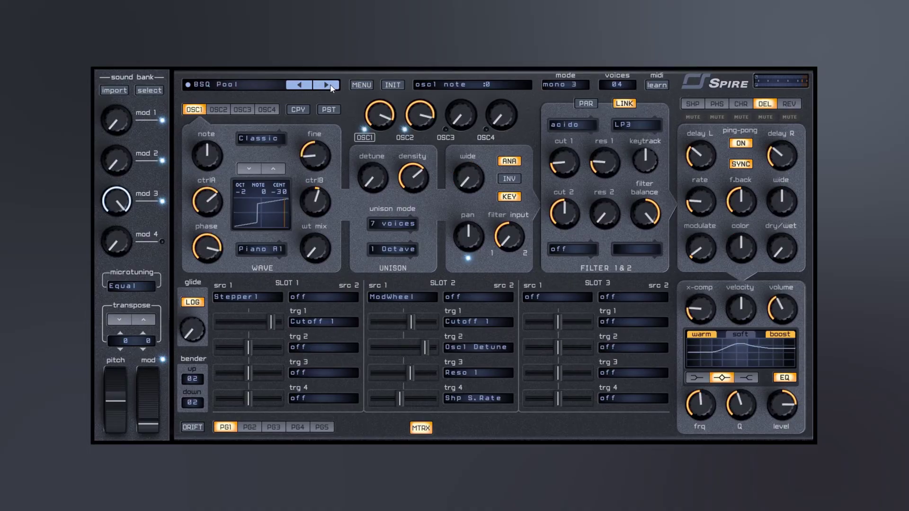
left_click(330, 86)
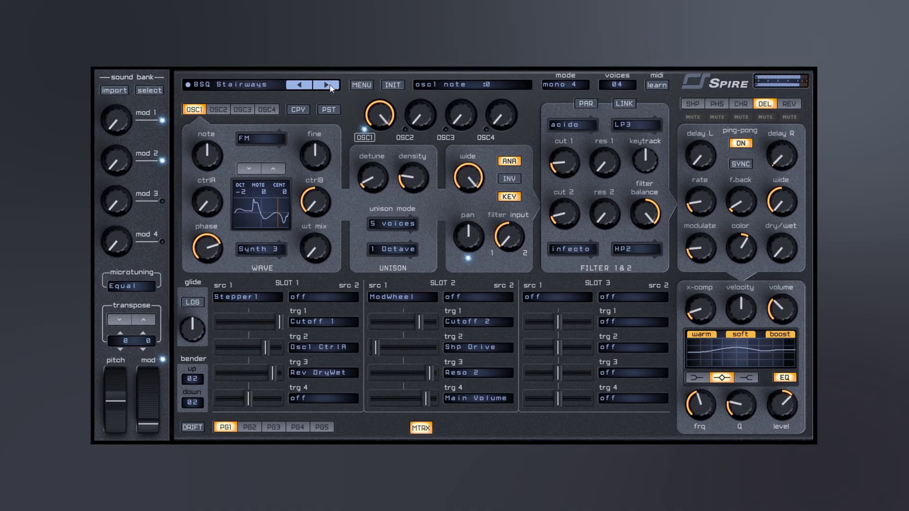
left_click(330, 86)
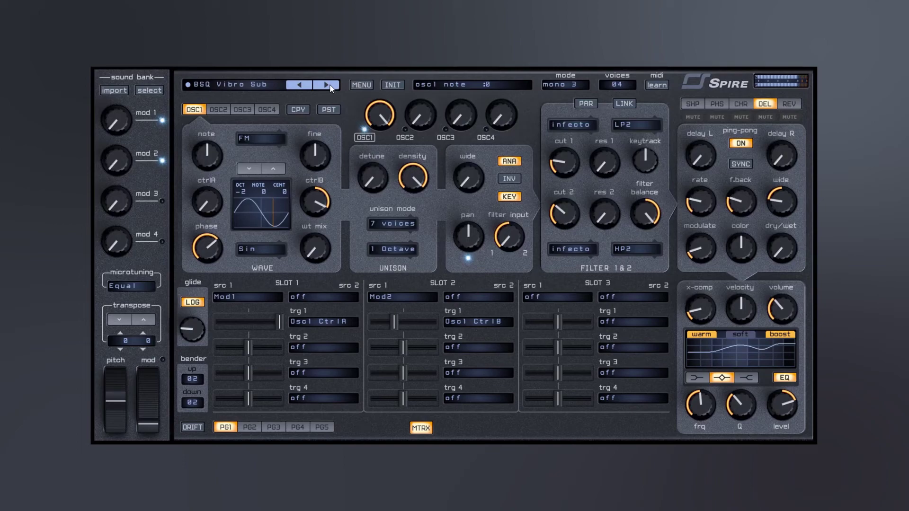
left_click(323, 87)
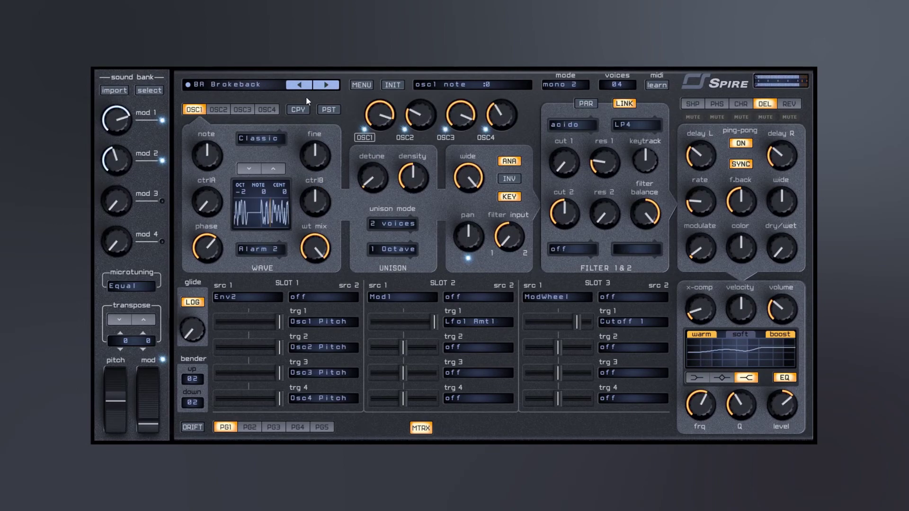
left_click(329, 87)
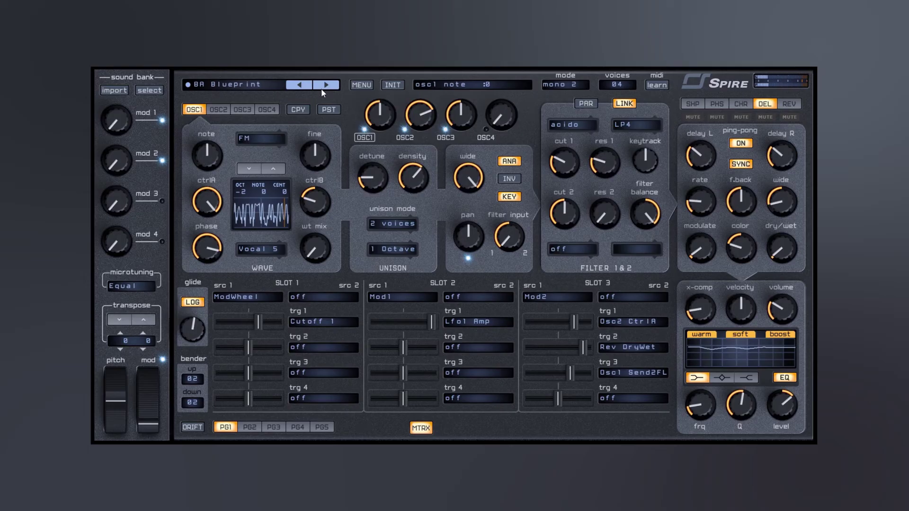
left_click(256, 90)
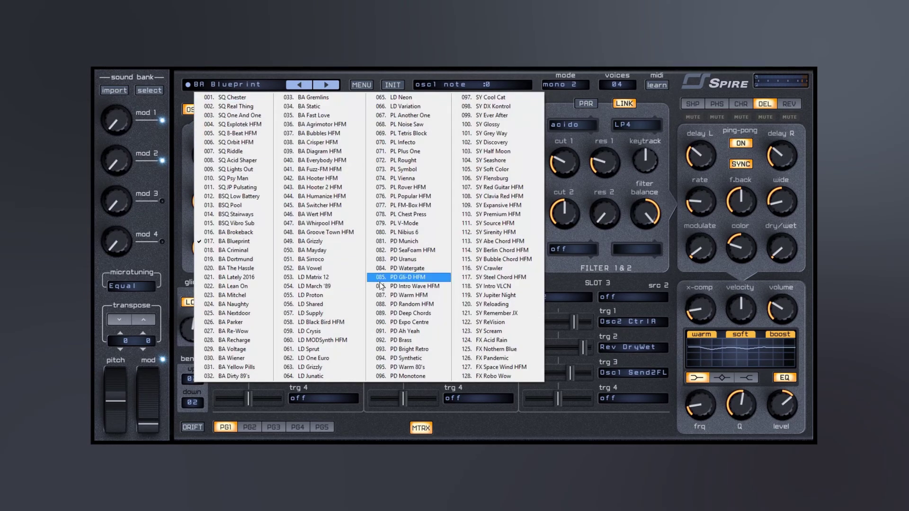
Load 124. FX Acid Rain, step through FX Nothern Blue and FX Pandemic to FX Space Wind HFM, then reopen the list
left_click(493, 340)
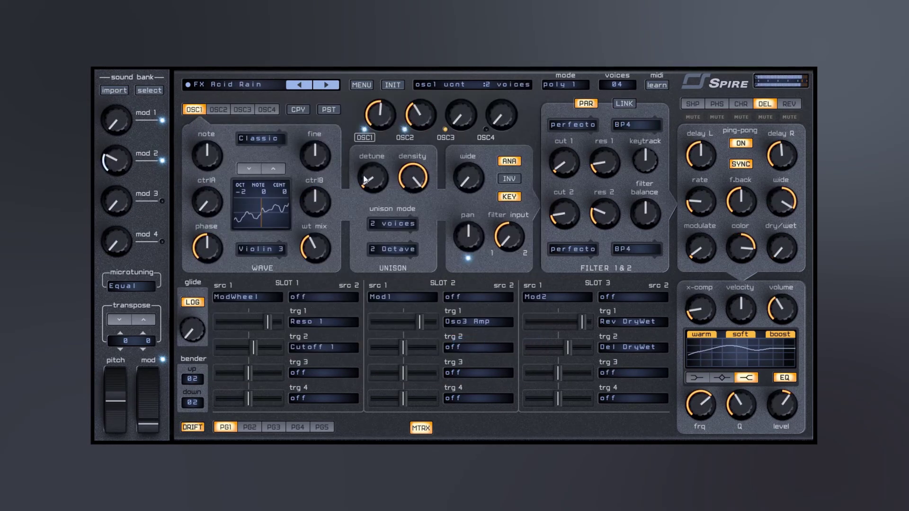
left_click(326, 86)
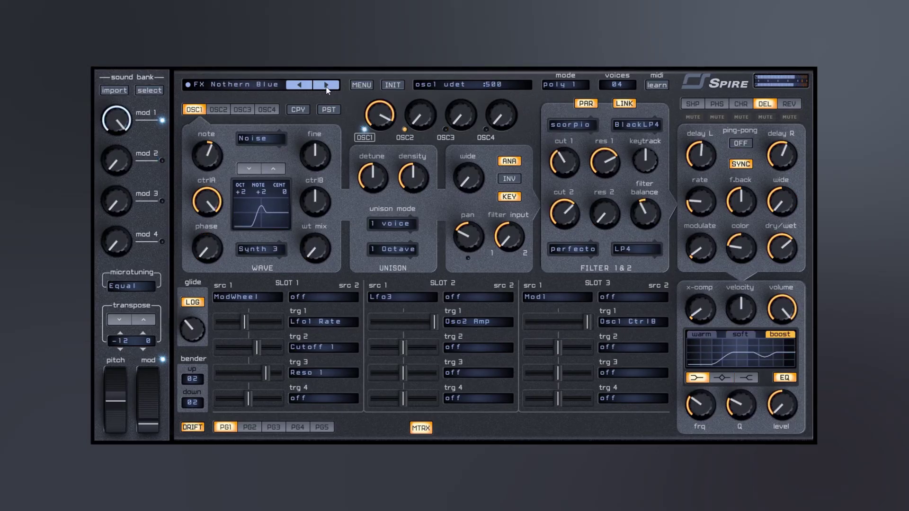
left_click(327, 85)
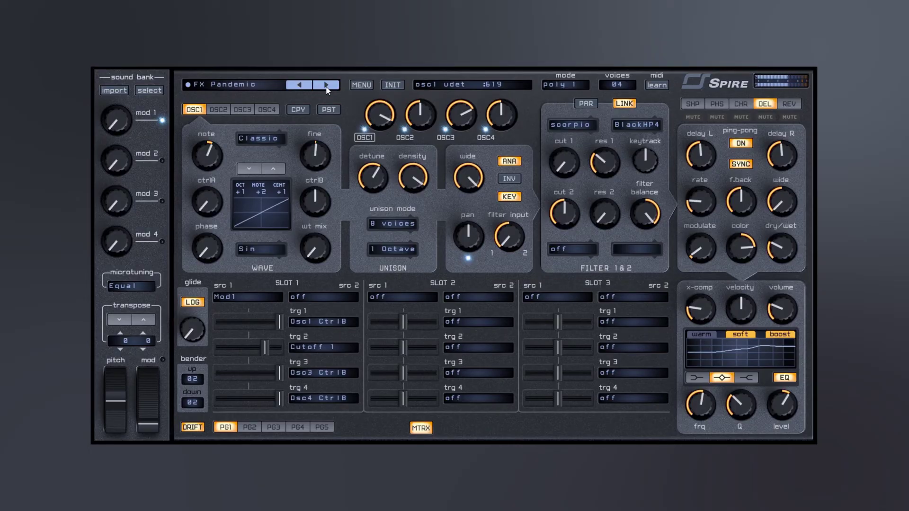
left_click(327, 86)
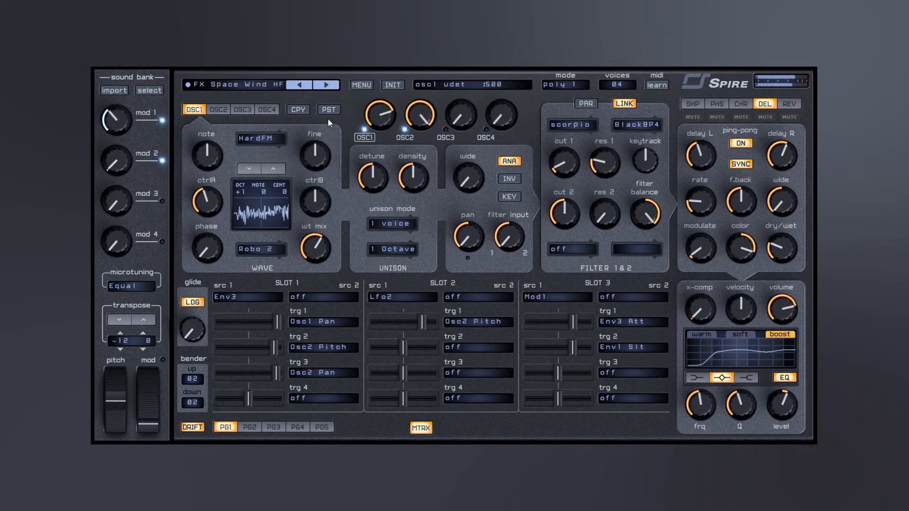
left_click(252, 84)
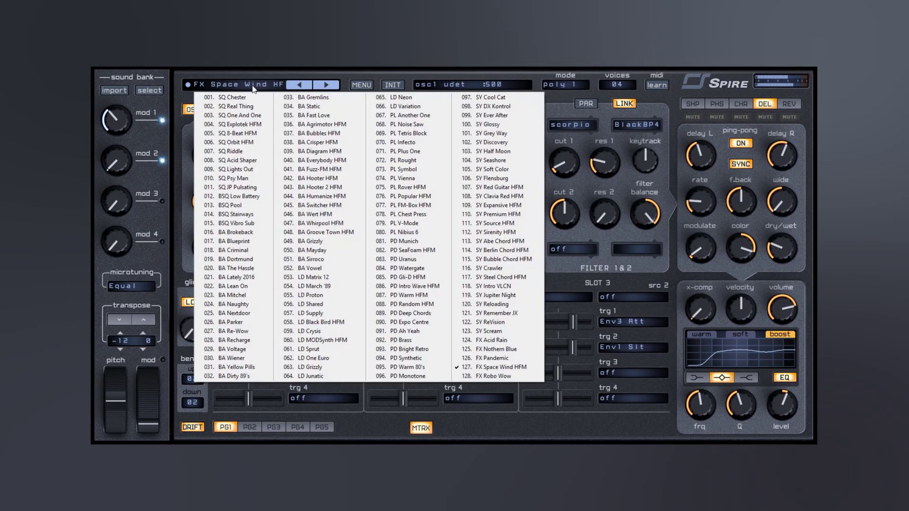
Load the factory4 bank via MENU > Select Bank, advance to ARP Moments MLM, and show its preset list
left_click(360, 85)
mouse_move(388, 97)
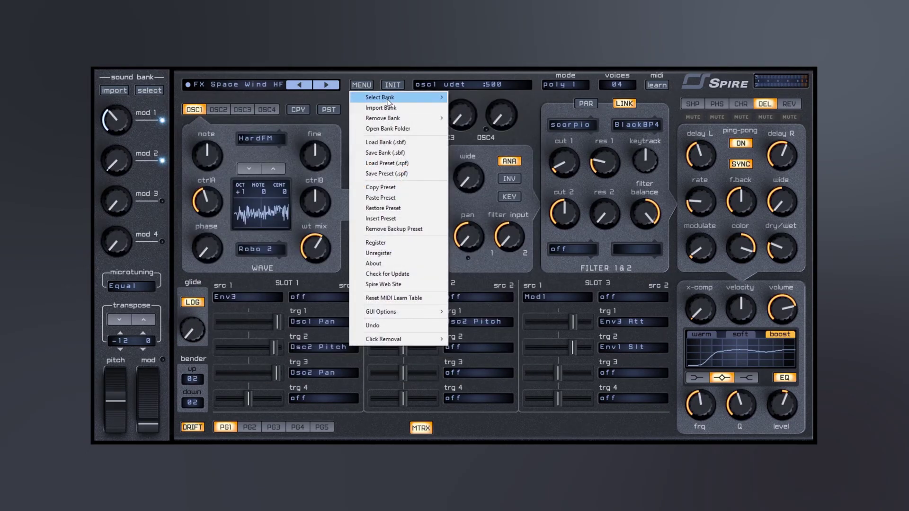
left_click(473, 129)
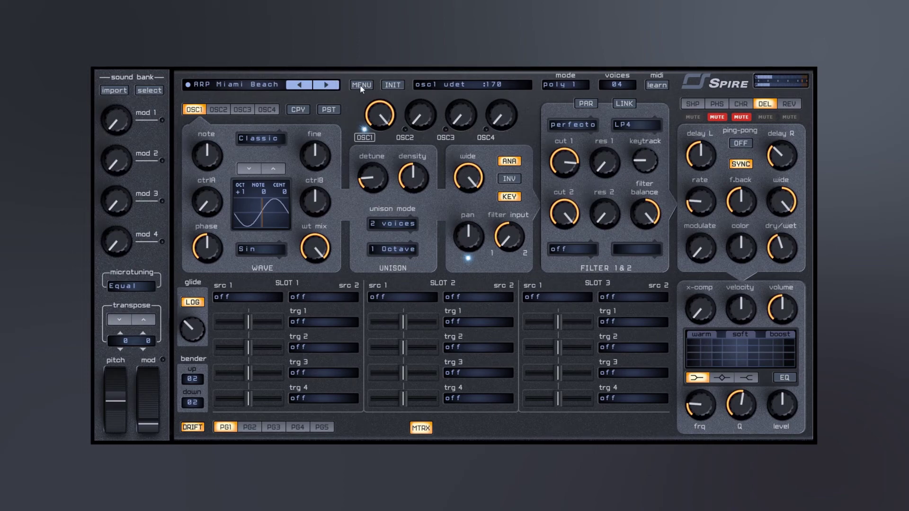
left_click(326, 85)
left_click(230, 85)
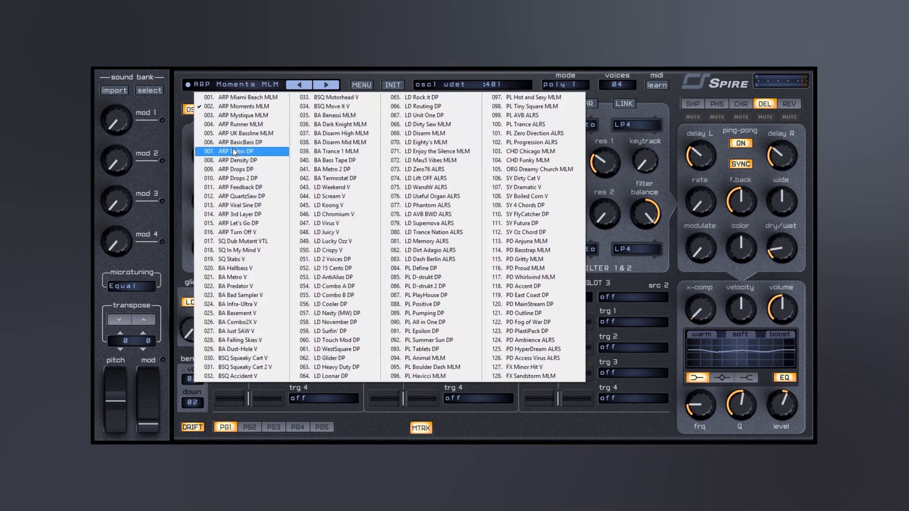
Close the list and step through ARP Mystique MLM, Runner MLM, UK Bassline, BasicBass DP, Cubic DP to Density DP
left_click(254, 69)
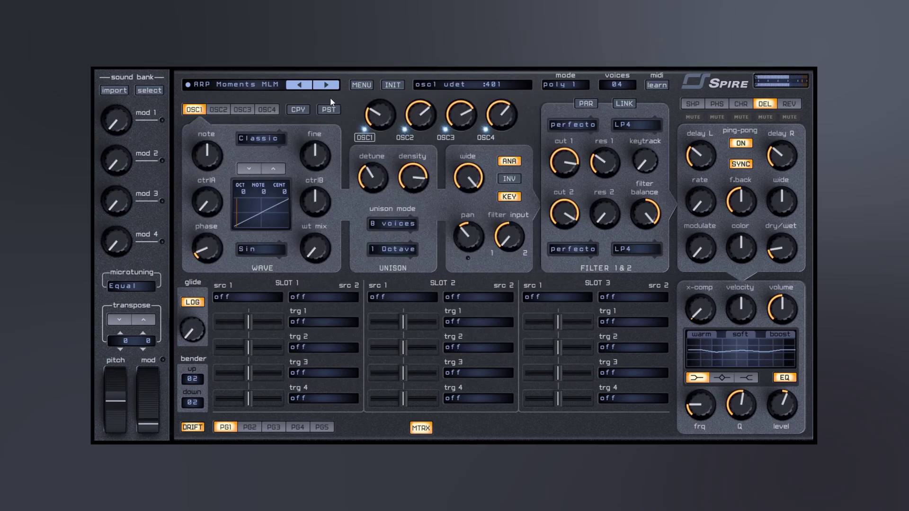
left_click(325, 85)
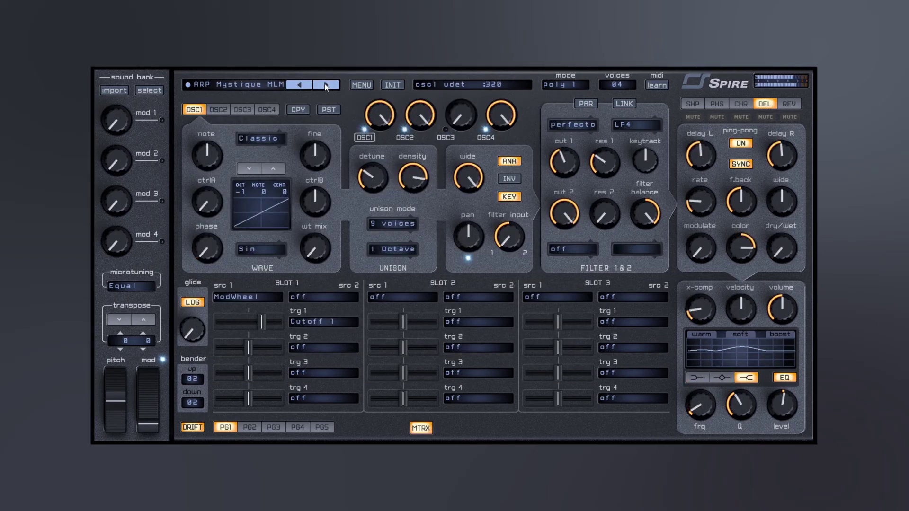
left_click(325, 85)
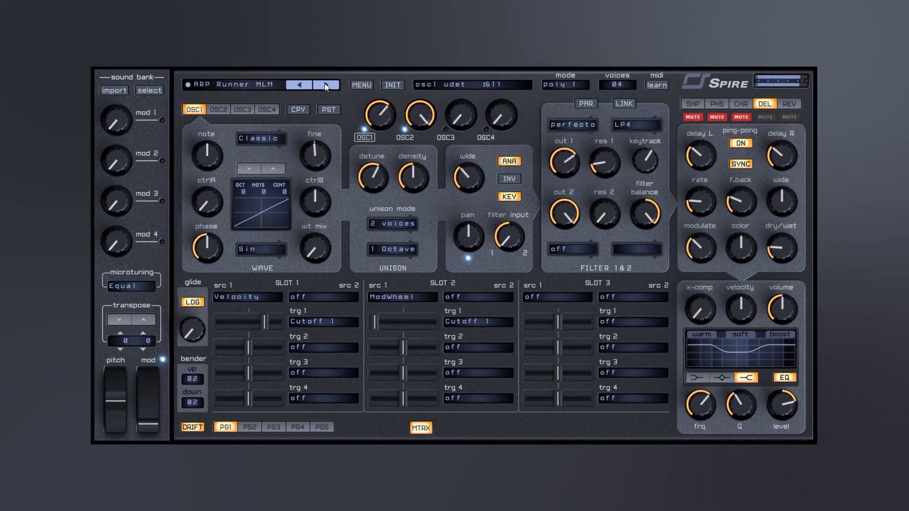
left_click(325, 85)
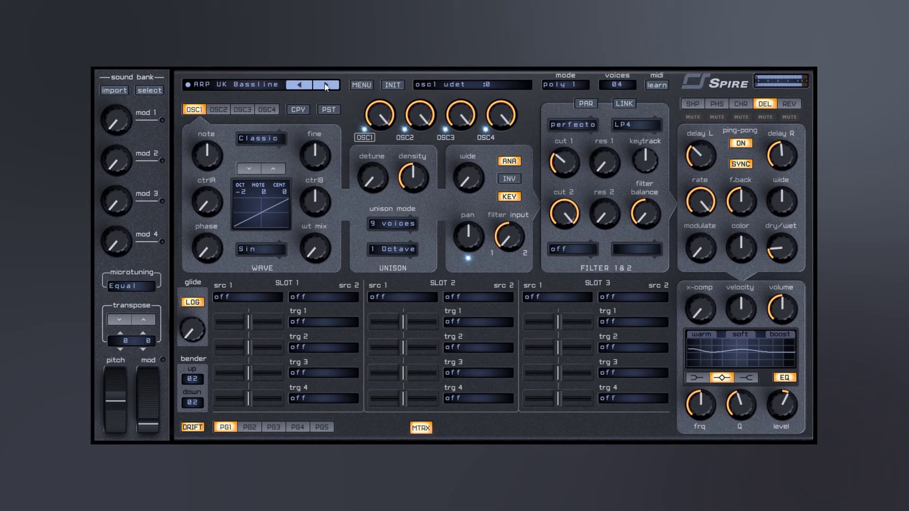
left_click(325, 86)
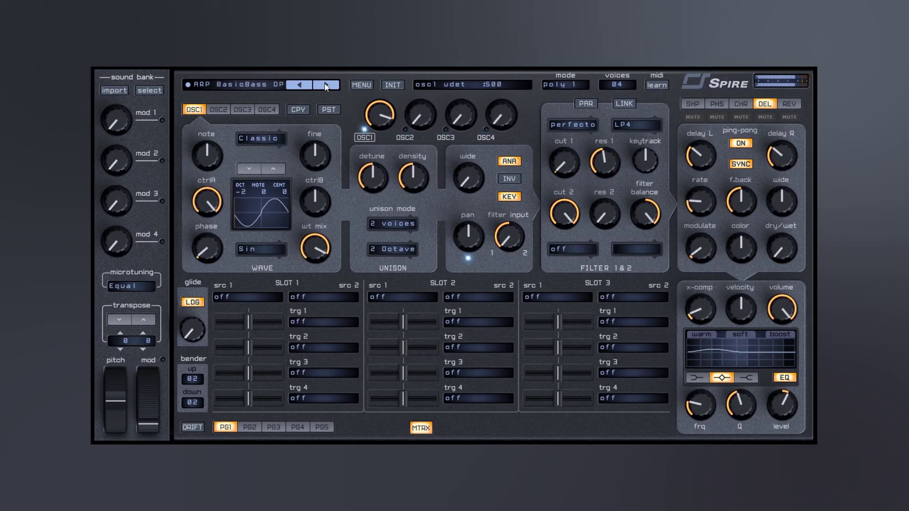
left_click(325, 86)
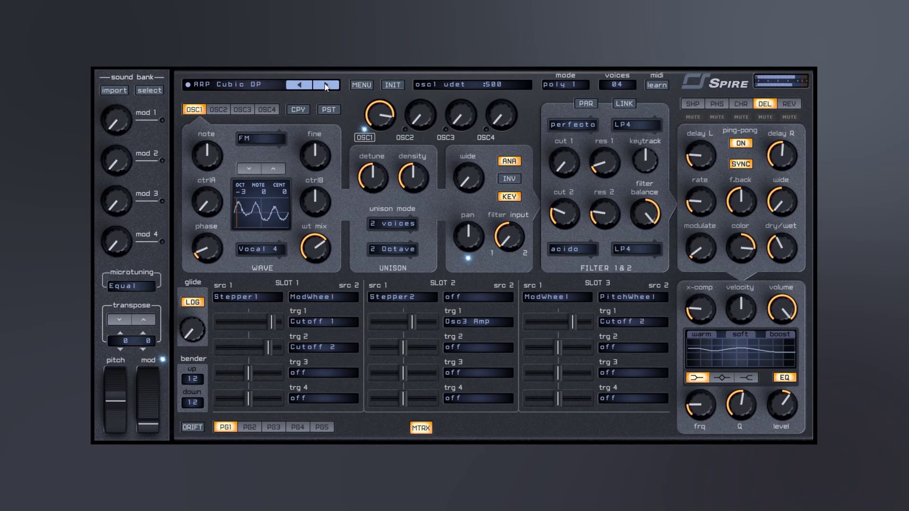
left_click(326, 85)
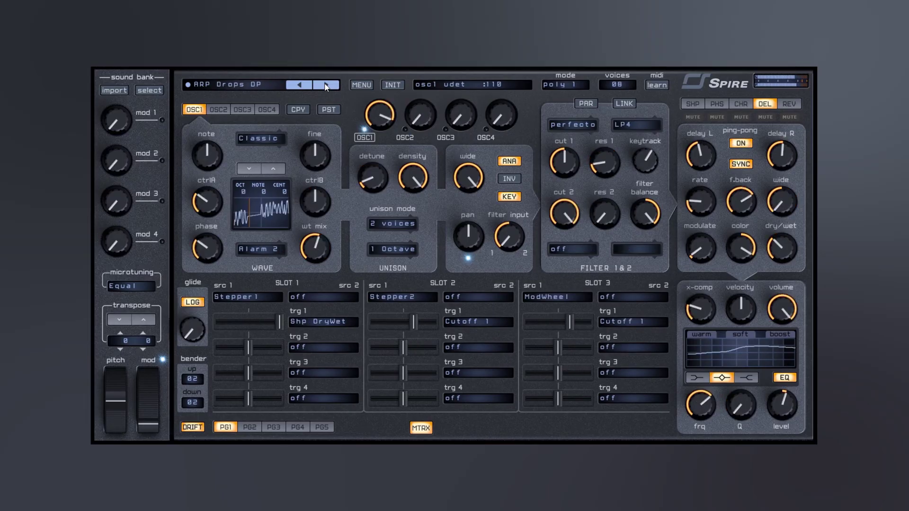
Continue through Drops 2, Feedback, QuartzSaw, Viral Sine and 3rd Layer to ARP Let's Go DP, checking the list
left_click(325, 86)
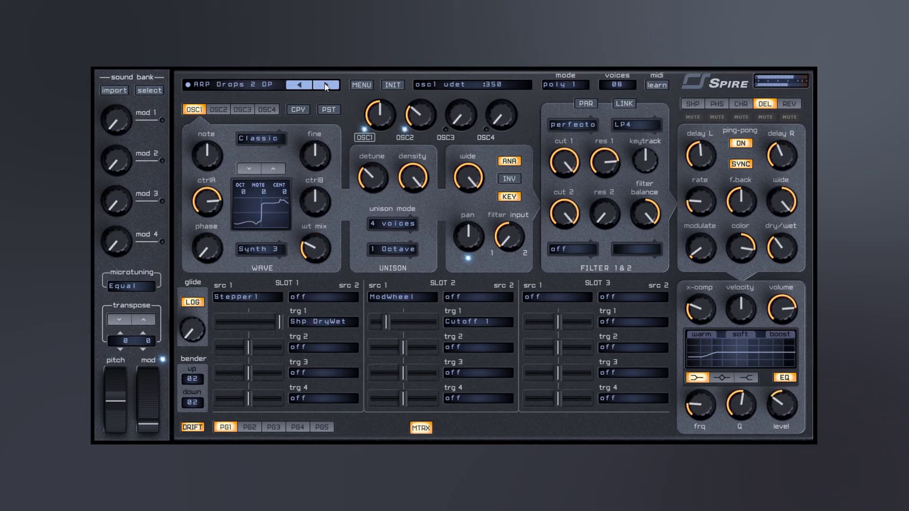
left_click(325, 85)
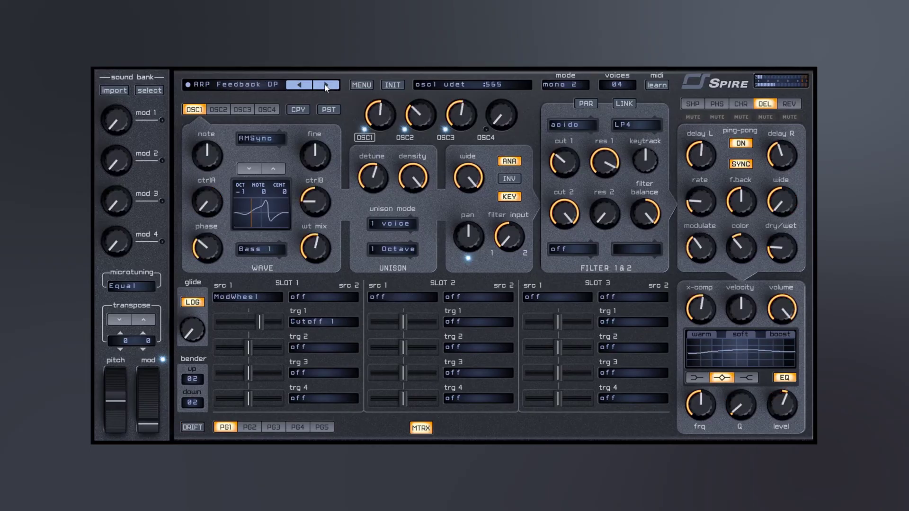
left_click(325, 86)
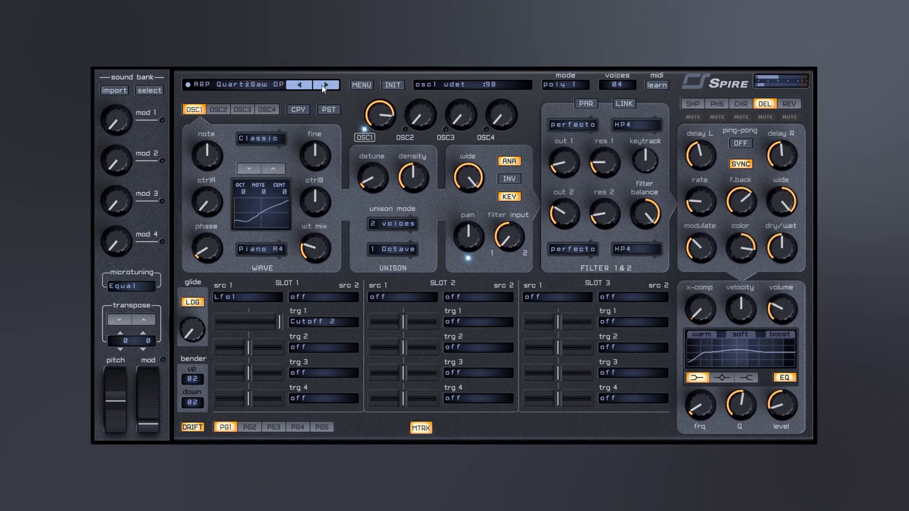
left_click(325, 85)
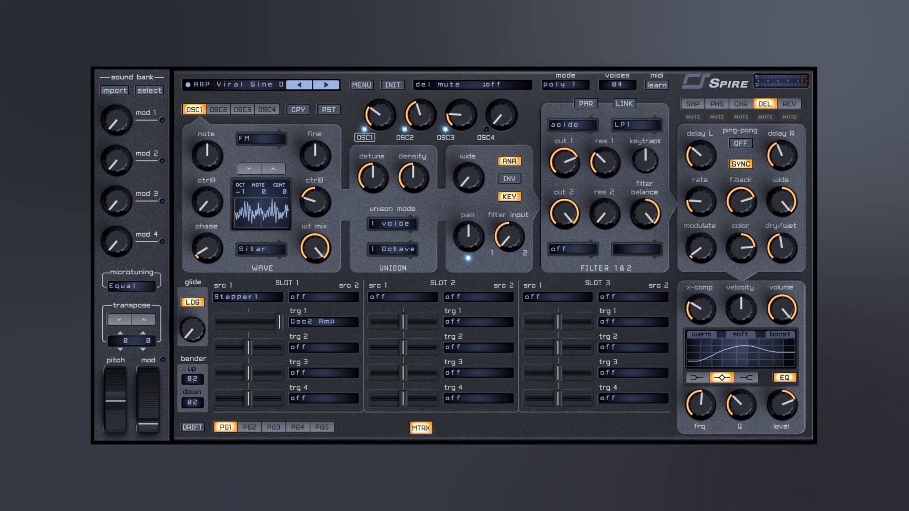
left_click(327, 86)
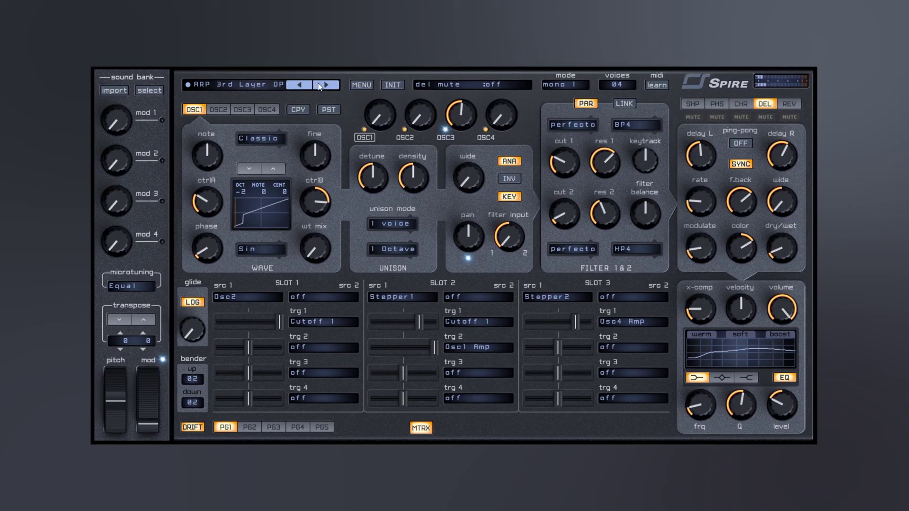
left_click(322, 87)
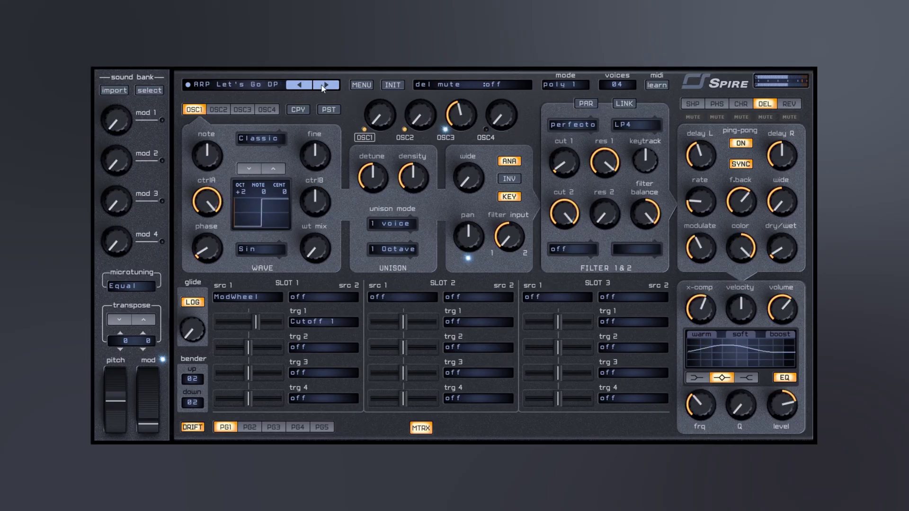
left_click(253, 84)
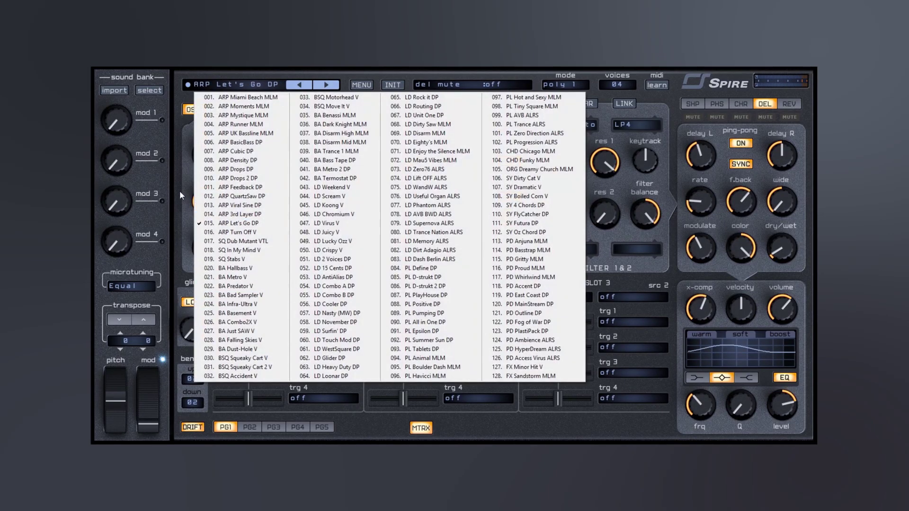
left_click(243, 69)
Toggle off MTRX to display the step sequencer and arpeggiator pages for ARP Let's Go DP
left_click(421, 428)
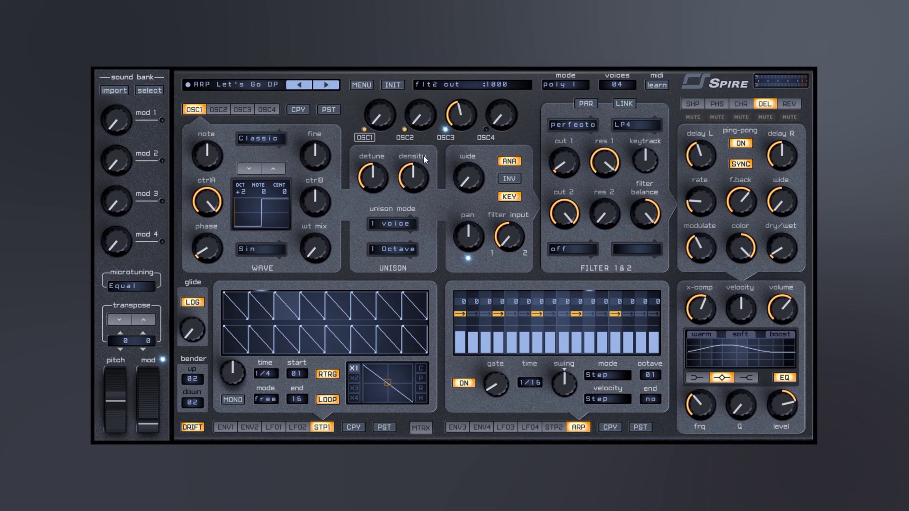
Switch the interface to the Dark Theme under MENU > GUI Options
left_click(362, 85)
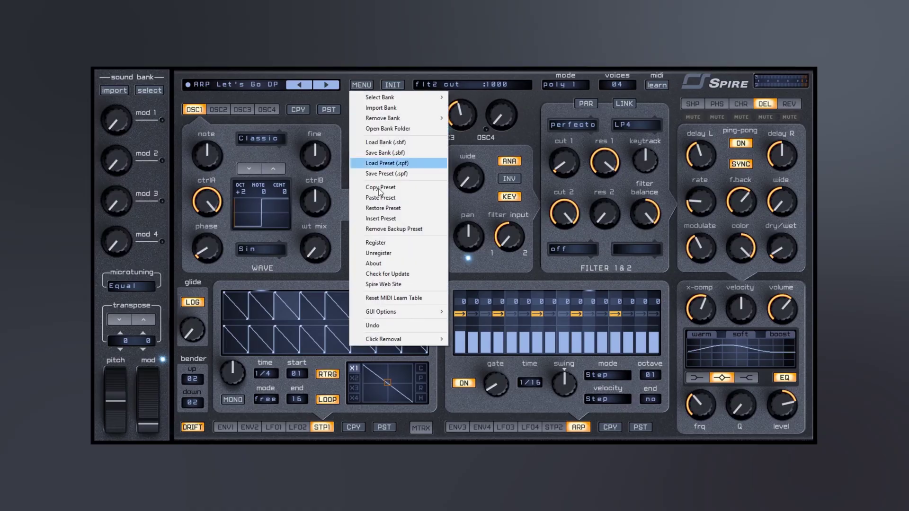
mouse_move(401, 315)
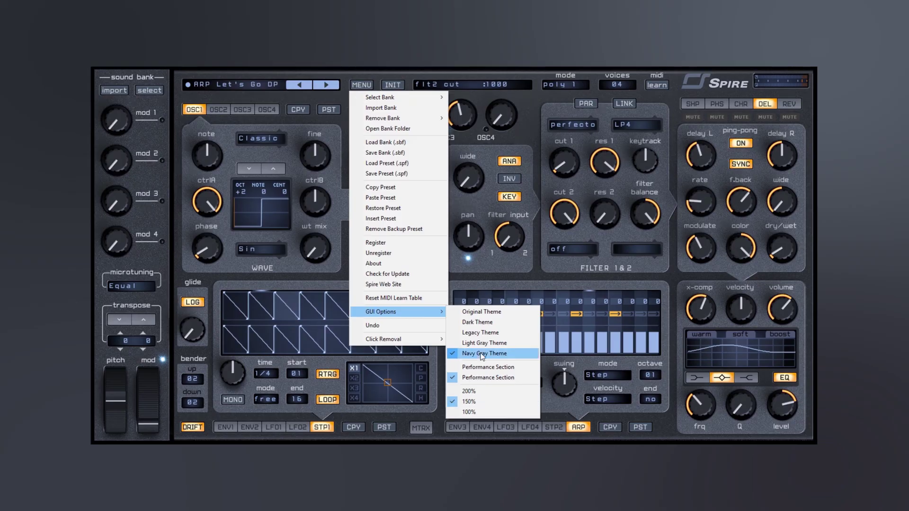
left_click(466, 322)
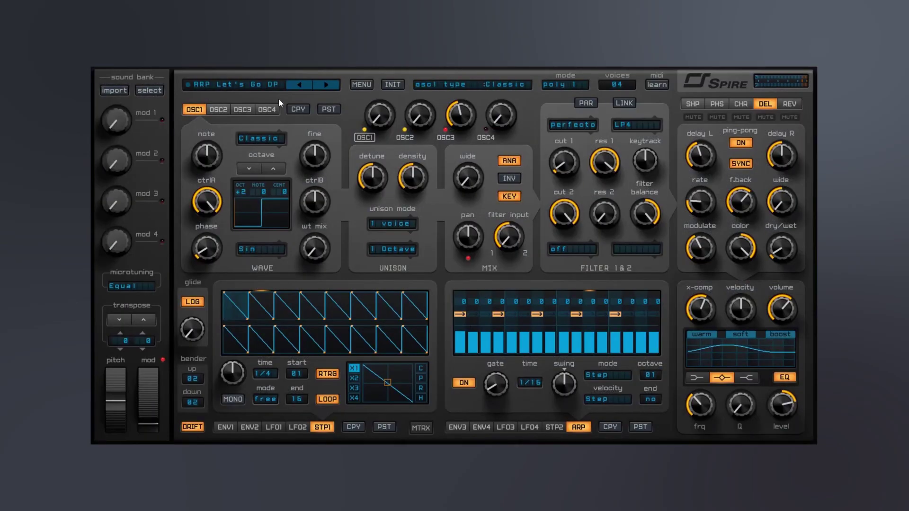
Switch the interface to the light Original Theme under MENU > GUI Options
left_click(362, 84)
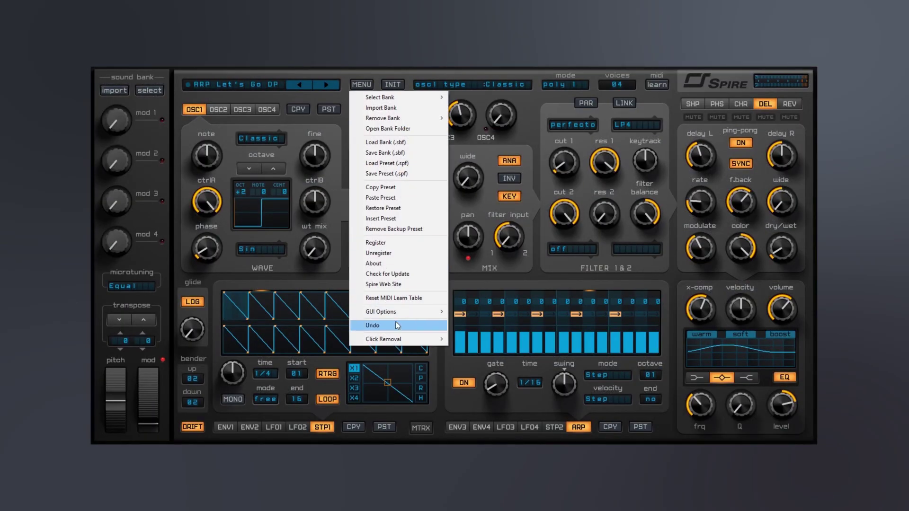
mouse_move(394, 312)
left_click(456, 314)
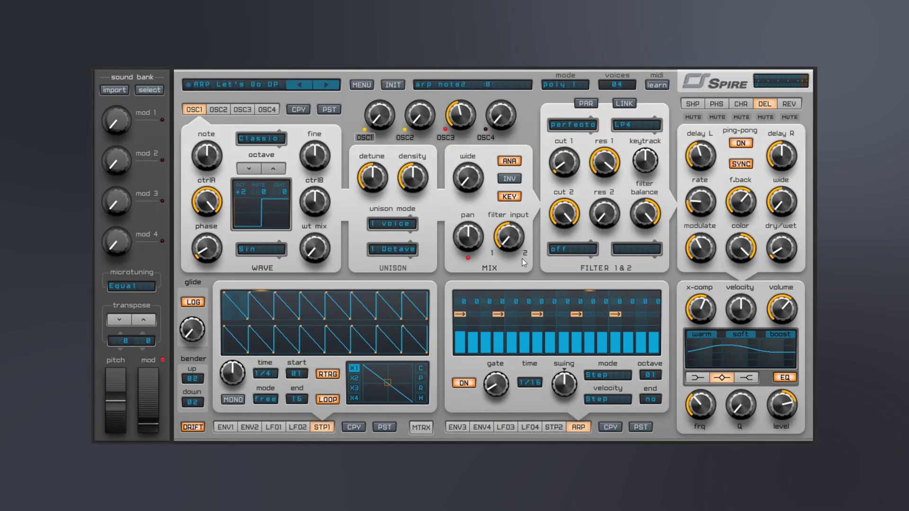